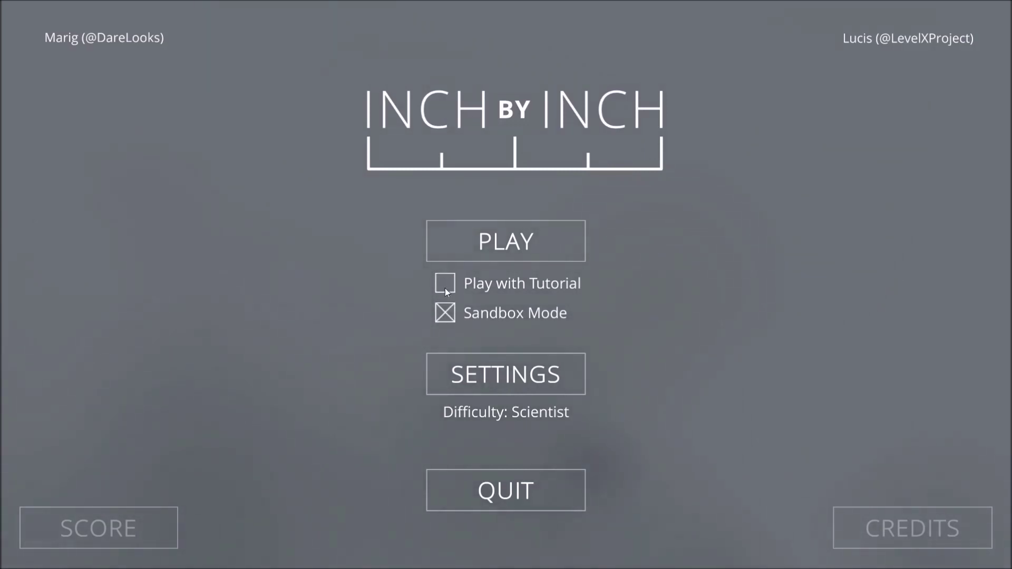
# Tick 'Play with Tutorial' on the title screen so the lab tutorial begins
pyautogui.click(447, 287)
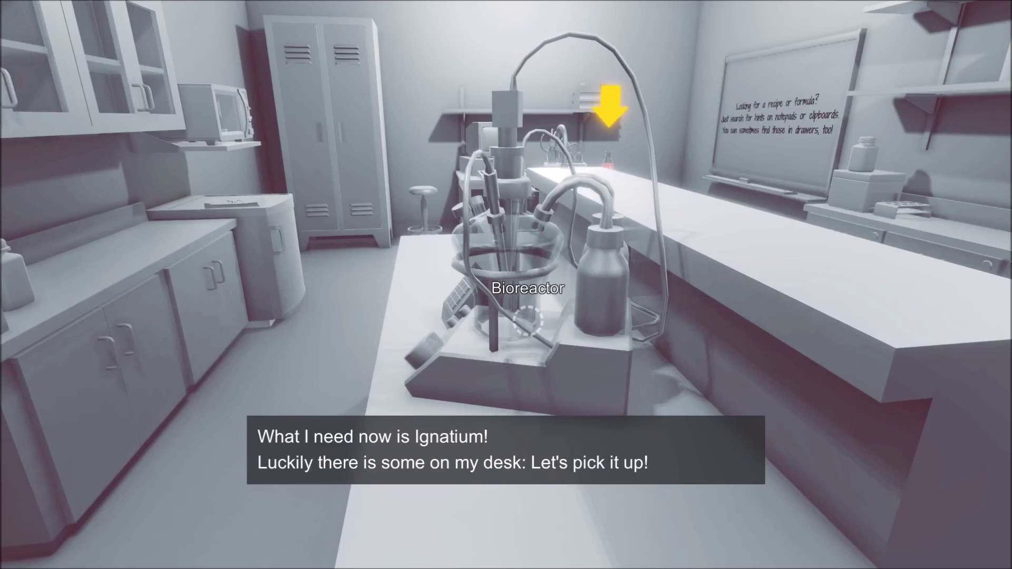
# Carry the Ignatium flask from the desk to the fume hood and put it into the Destillator
pyautogui.press('a')
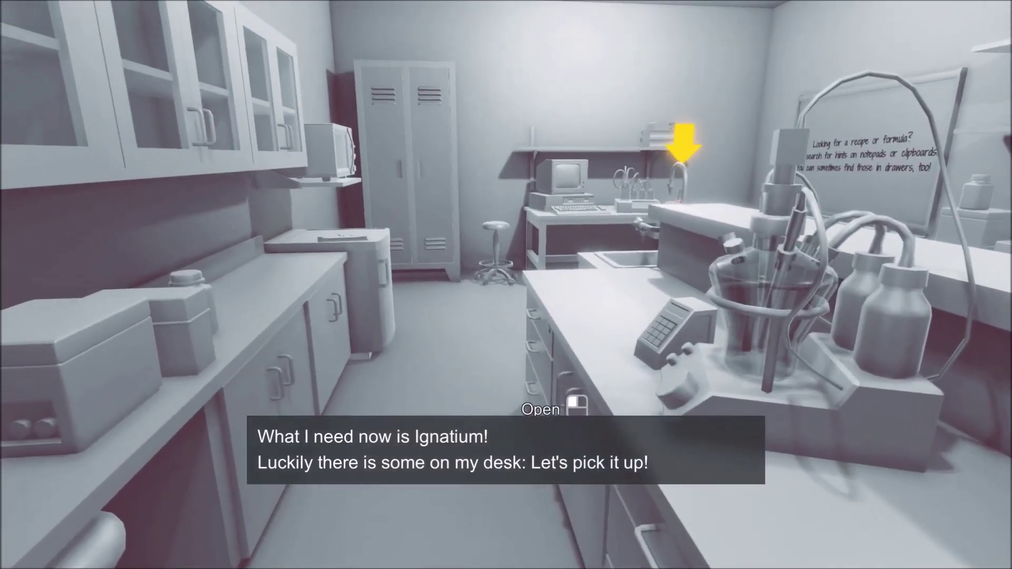
pyautogui.press('w')
pyautogui.press('w')
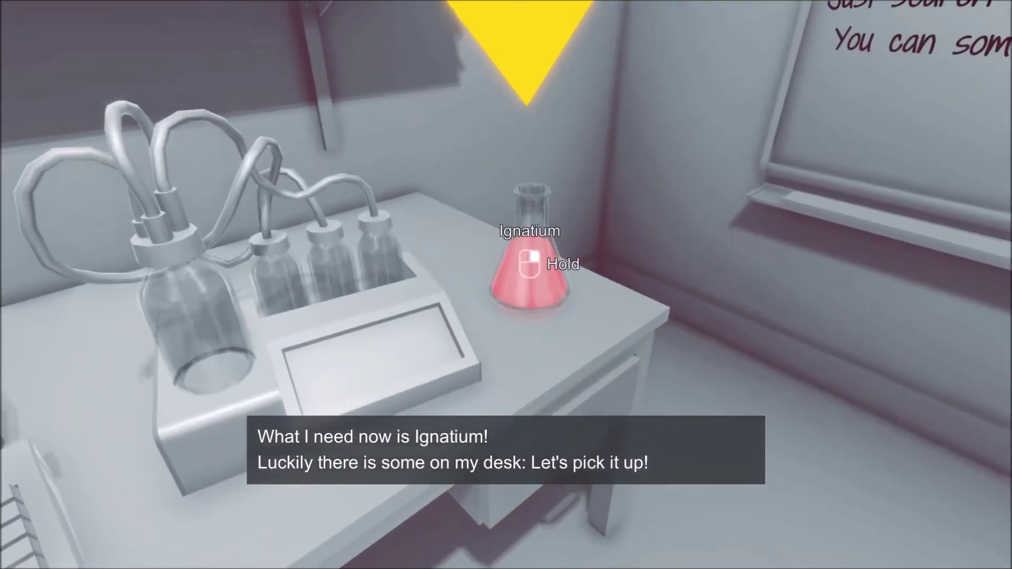
pyautogui.rightClick(528, 265)
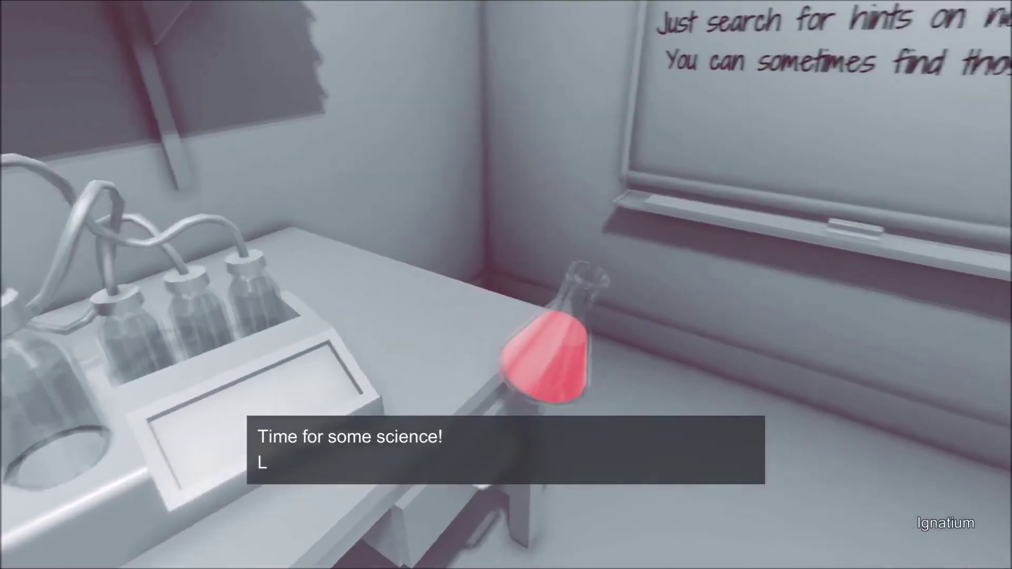
pyautogui.rightClick(506, 284)
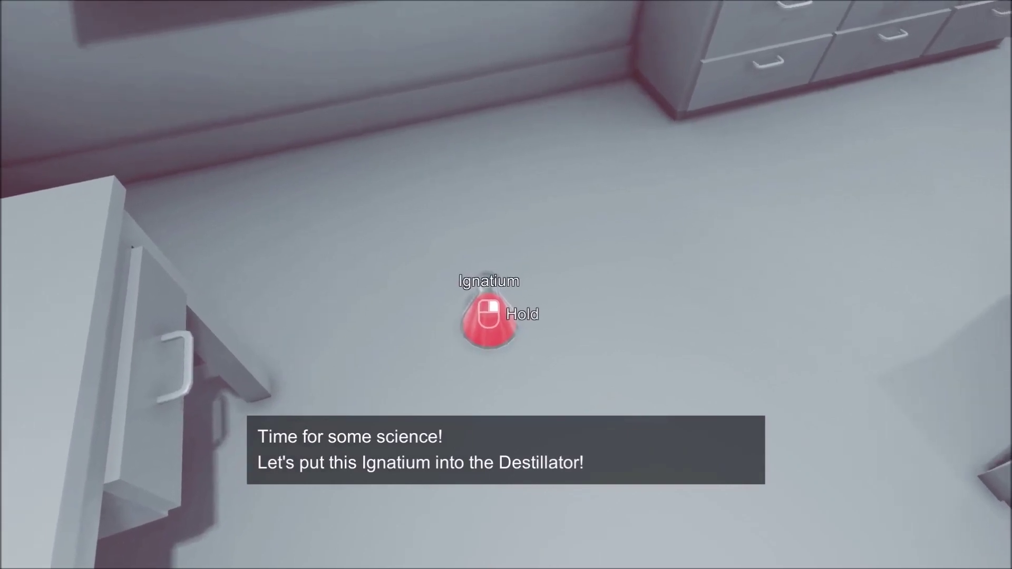
pyautogui.rightClick(506, 285)
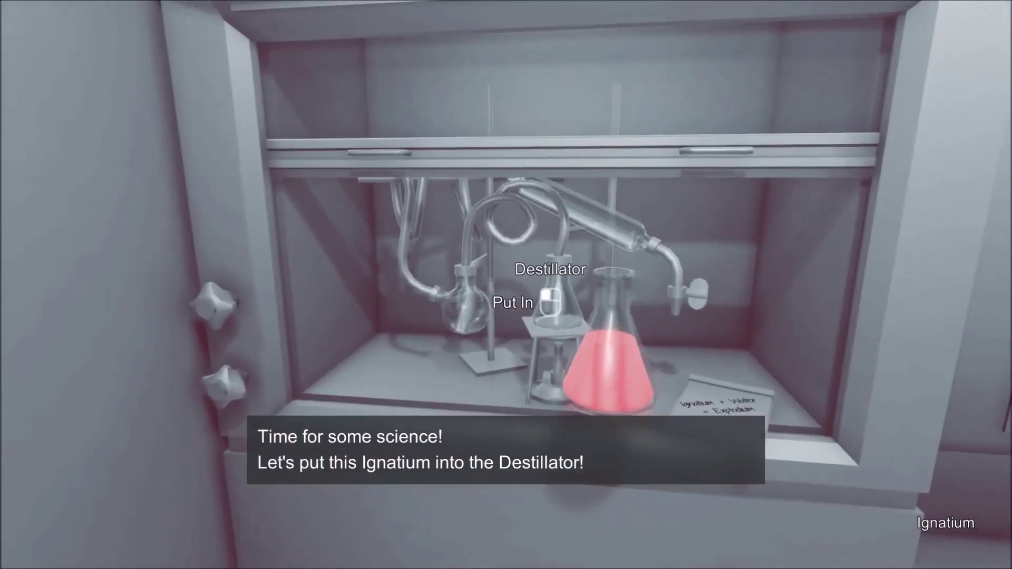
pyautogui.click(550, 299)
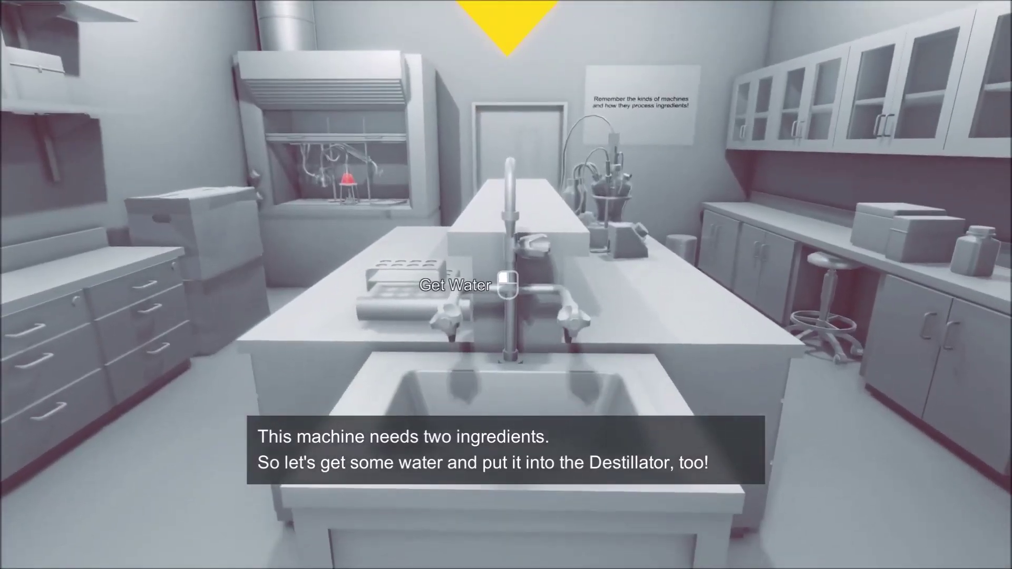
# Fill a flask with water at the sink and put it into the Destillator
pyautogui.click(509, 287)
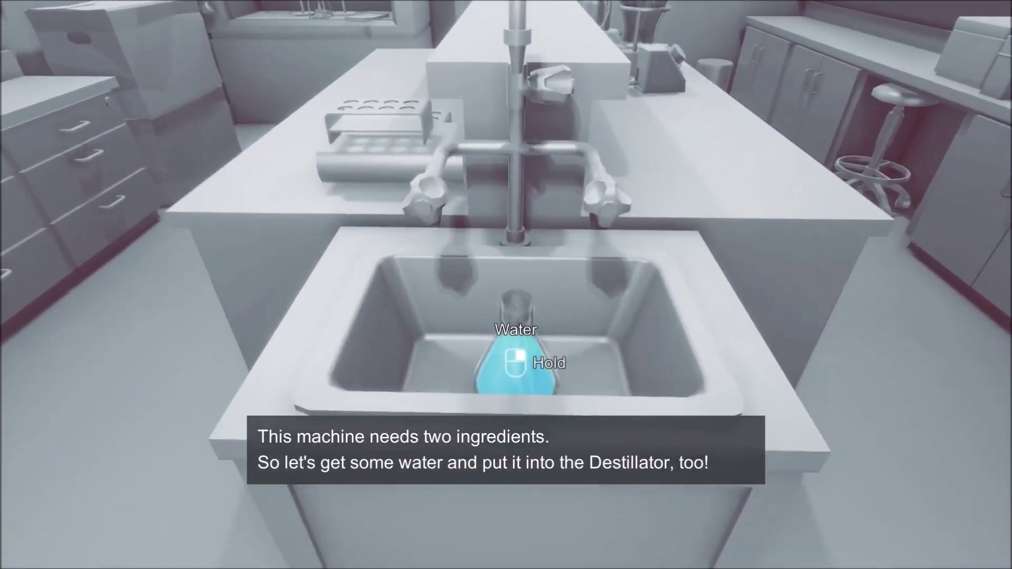
pyautogui.click(507, 284)
pyautogui.press('w')
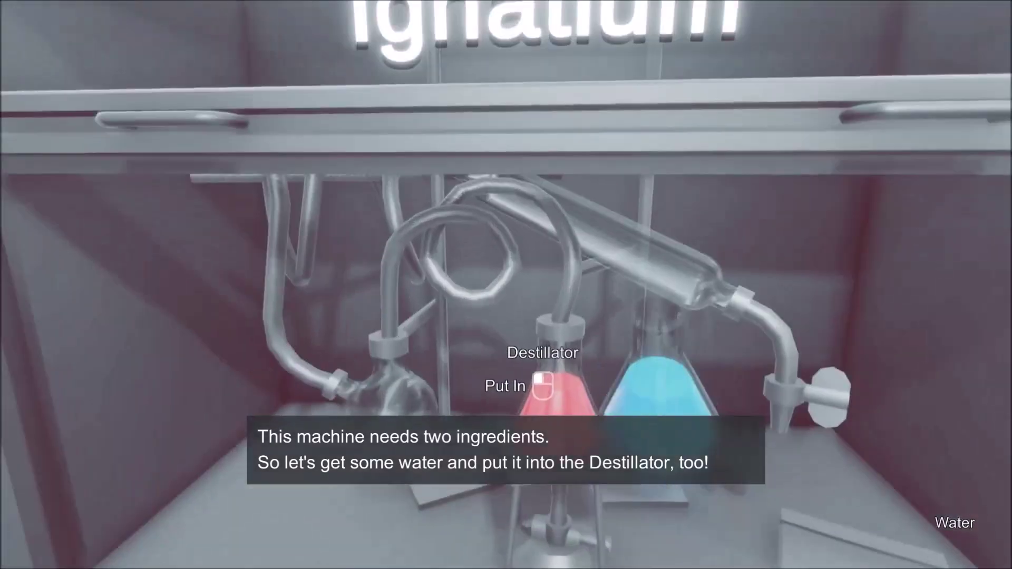
pyautogui.click(514, 380)
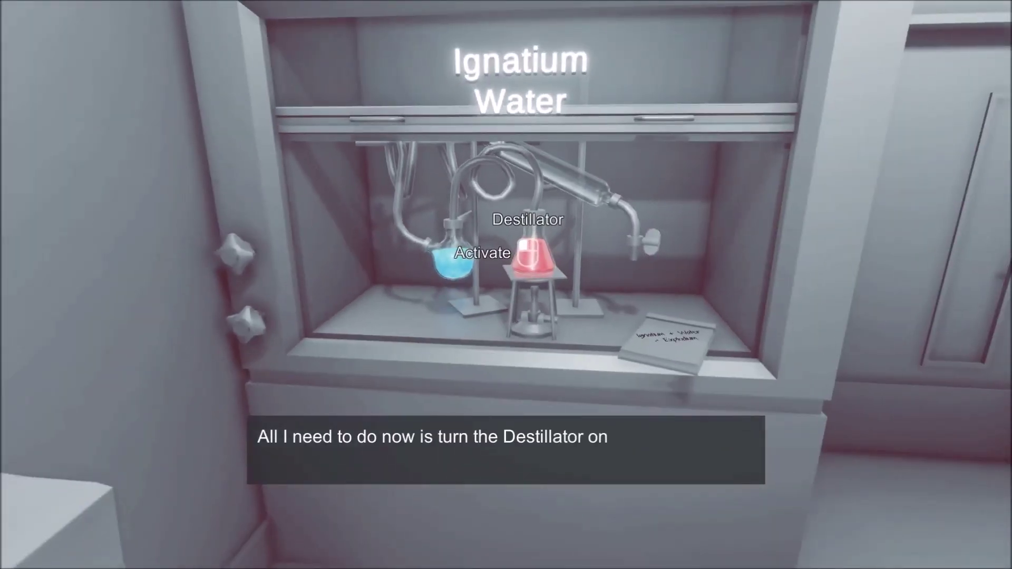
# Wait by the fume hood while the Destillator makes Explodium, then approach the purple cube
pyautogui.press('w')
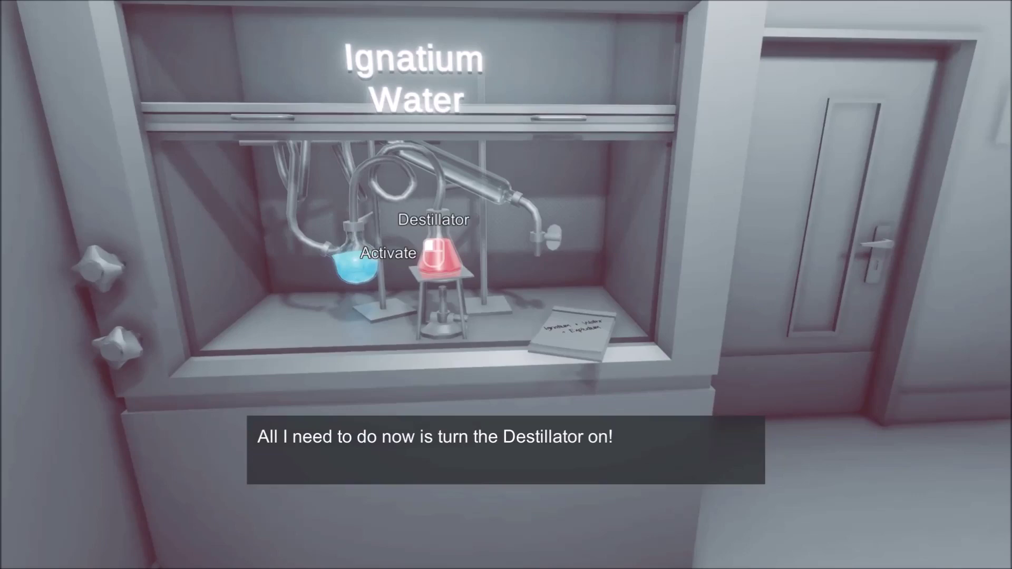
pyautogui.press('w')
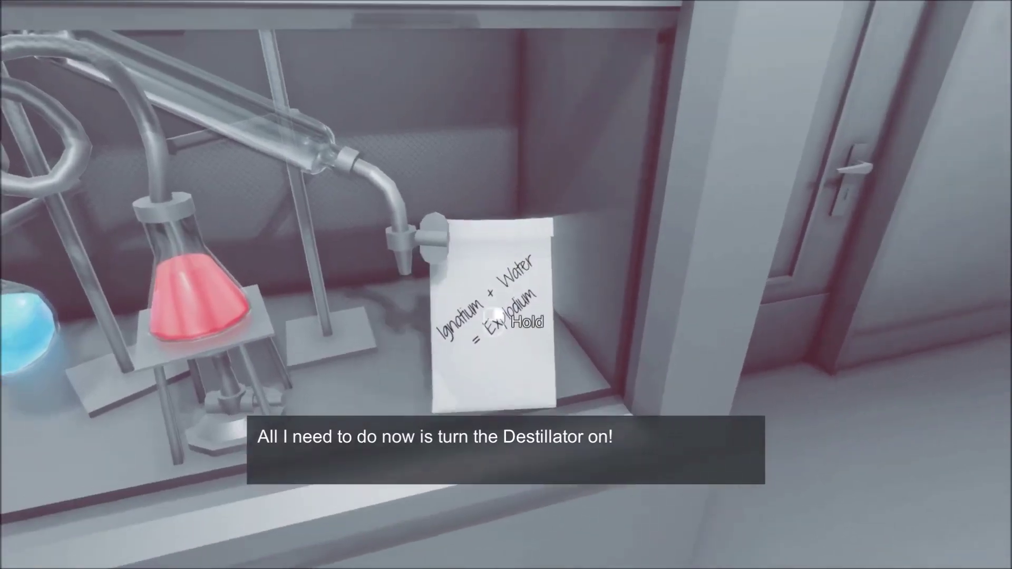
pyautogui.press('s')
pyautogui.press('a')
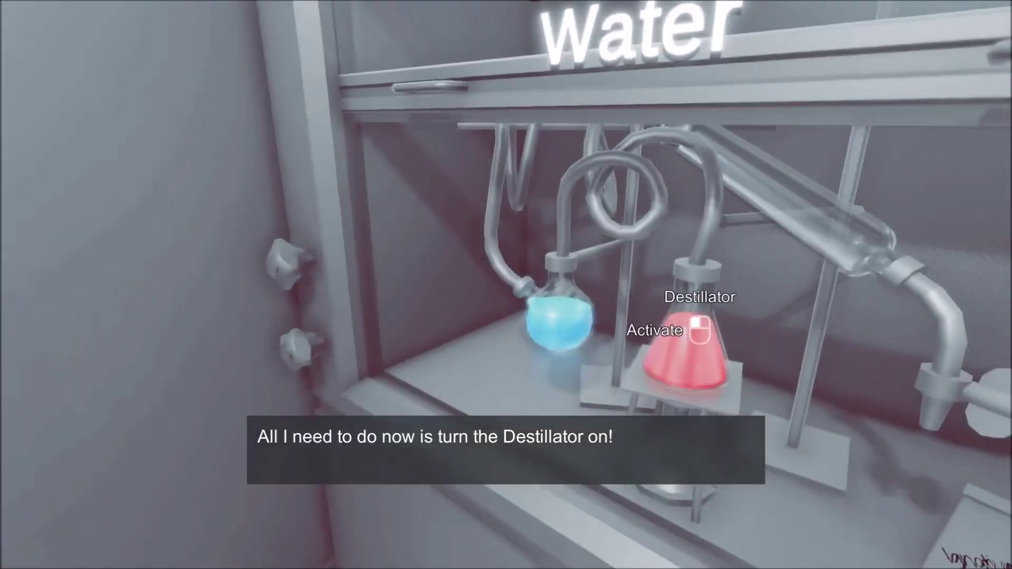
pyautogui.press('s')
pyautogui.press('w')
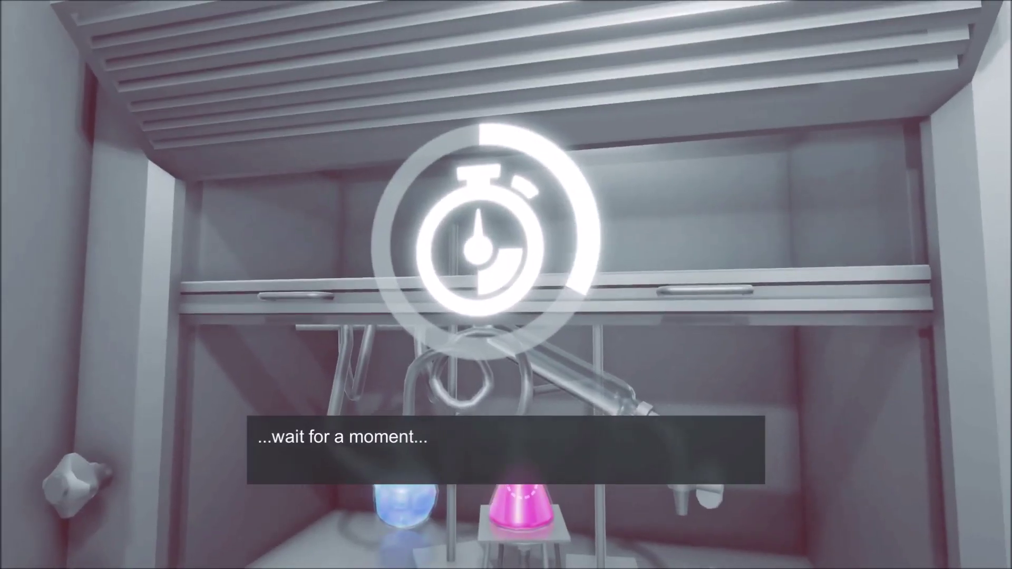
pyautogui.press('s')
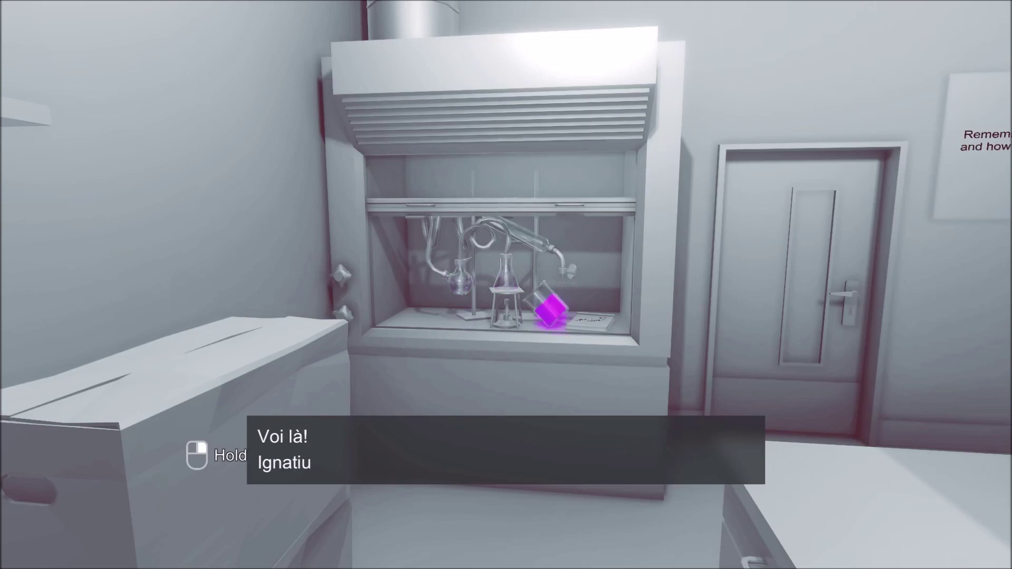
pyautogui.press('w')
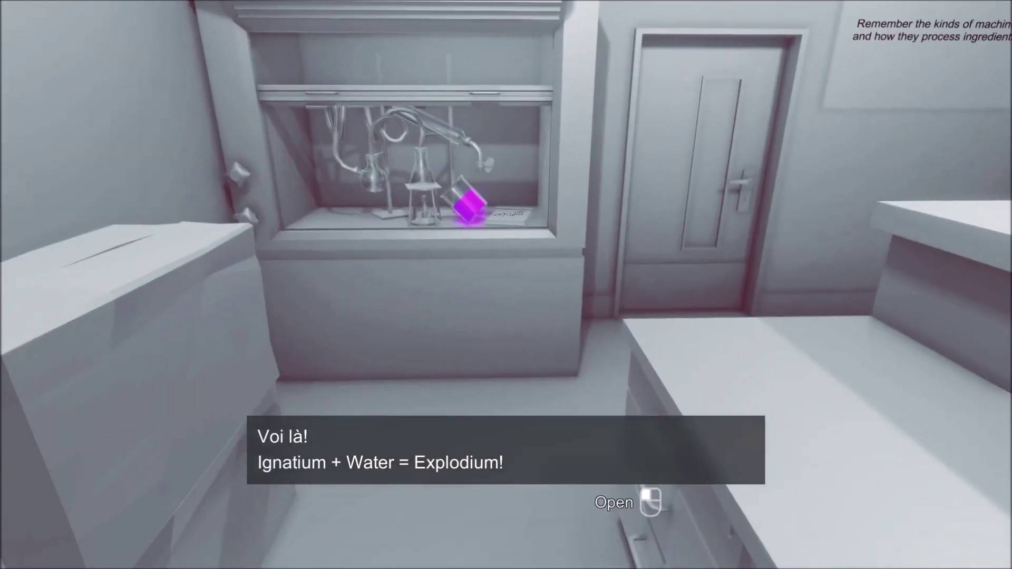
pyautogui.press('w')
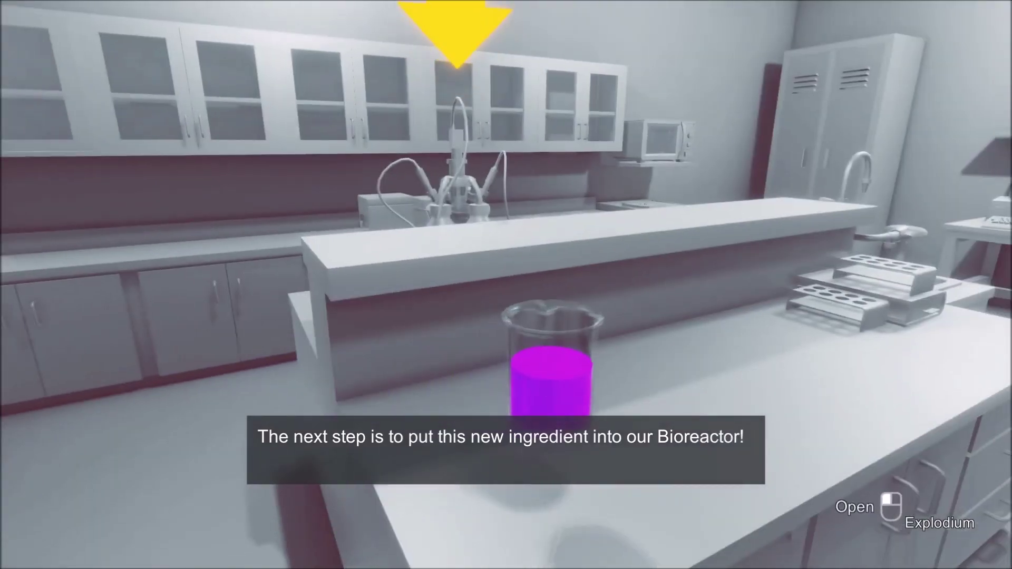
# Walk along the bench and put the Explodium into the bioreactor
pyautogui.press('w')
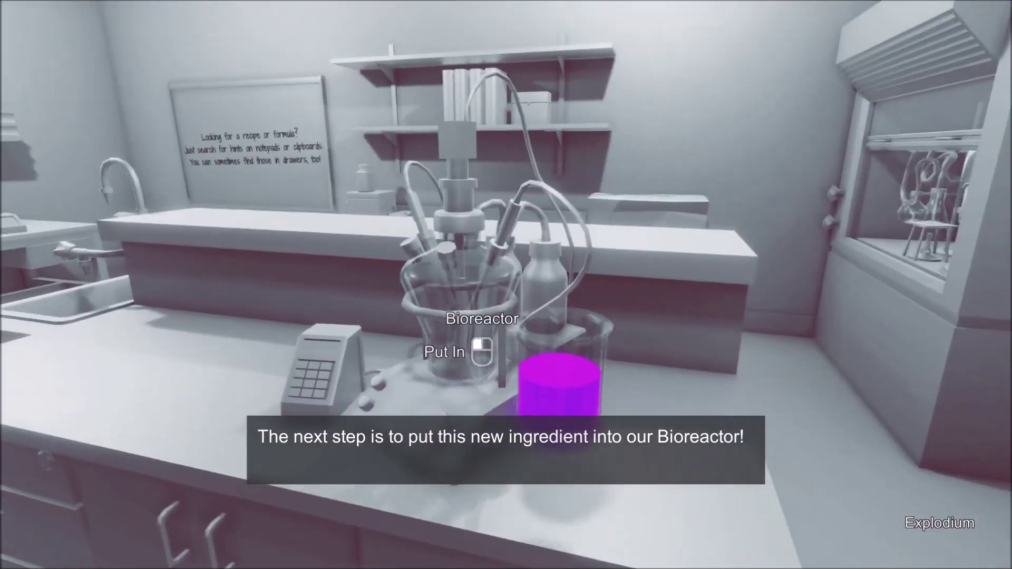
pyautogui.click(472, 336)
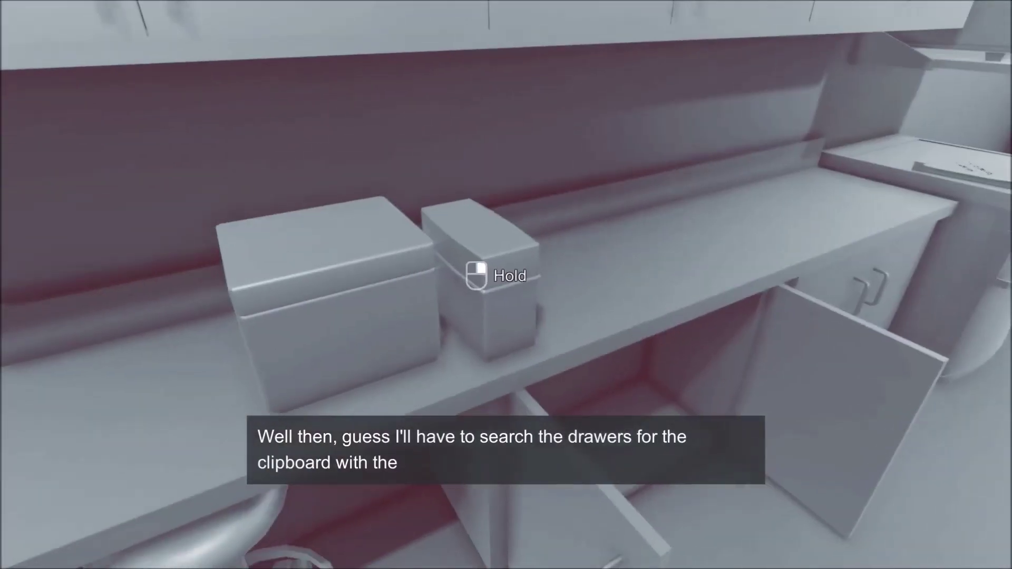
# Search the counter cabinets, desk drawers and lockers for the bioreactor code
pyautogui.moveTo(506, 285); pyautogui.dragTo(799, 270)
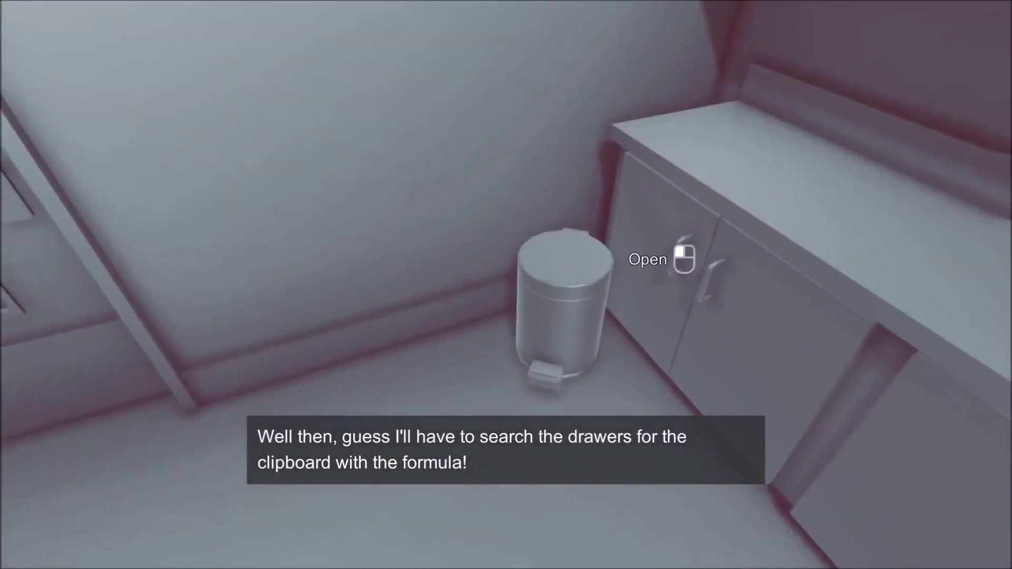
pyautogui.click(562, 266)
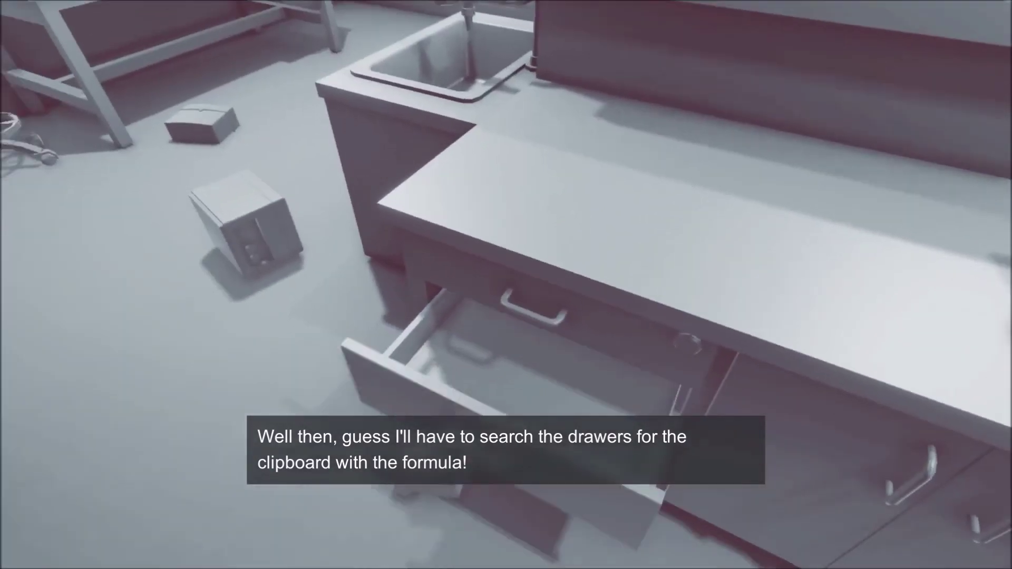
pyautogui.click(506, 284)
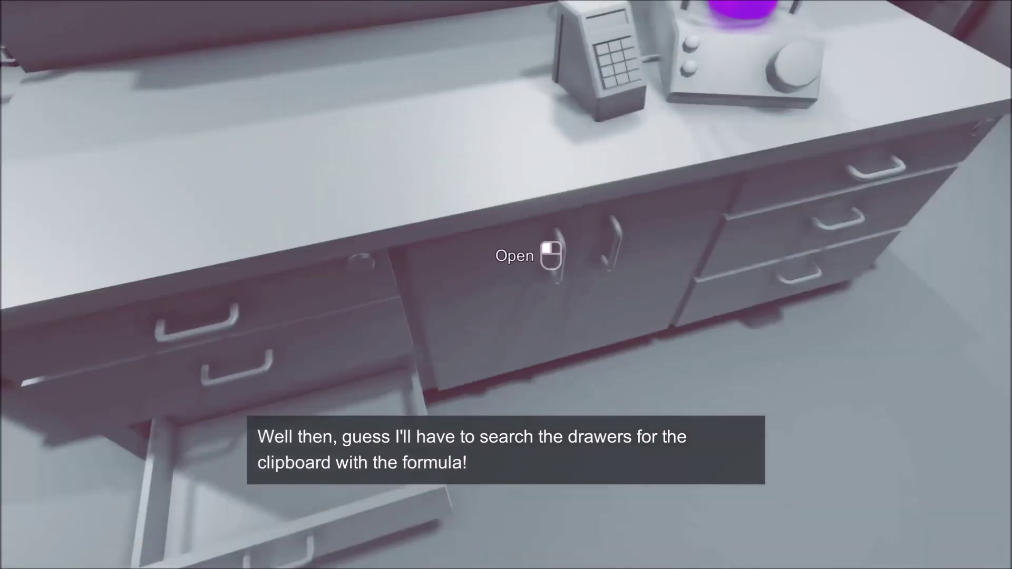
pyautogui.click(546, 261)
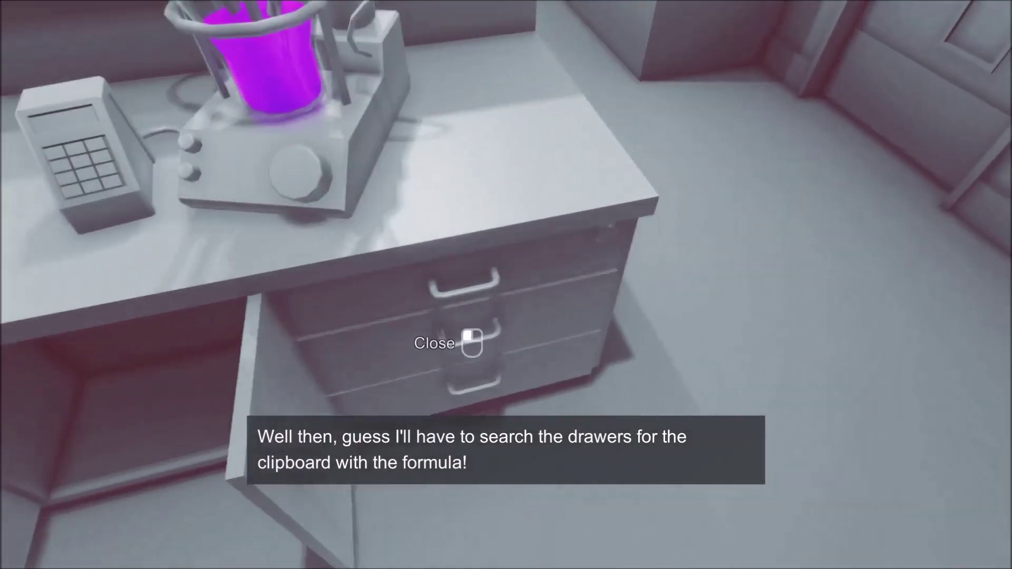
pyautogui.click(471, 342)
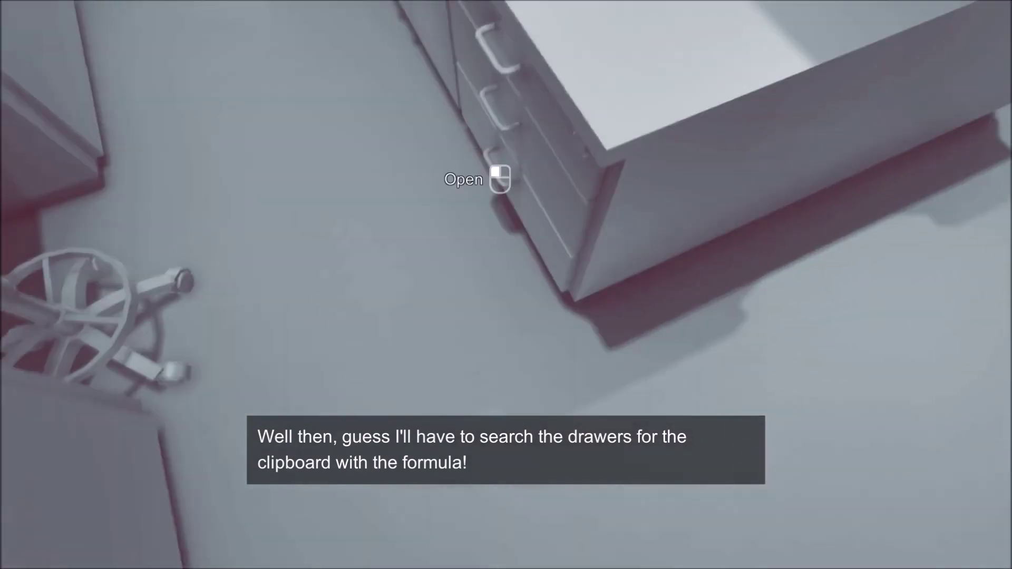
pyautogui.click(499, 180)
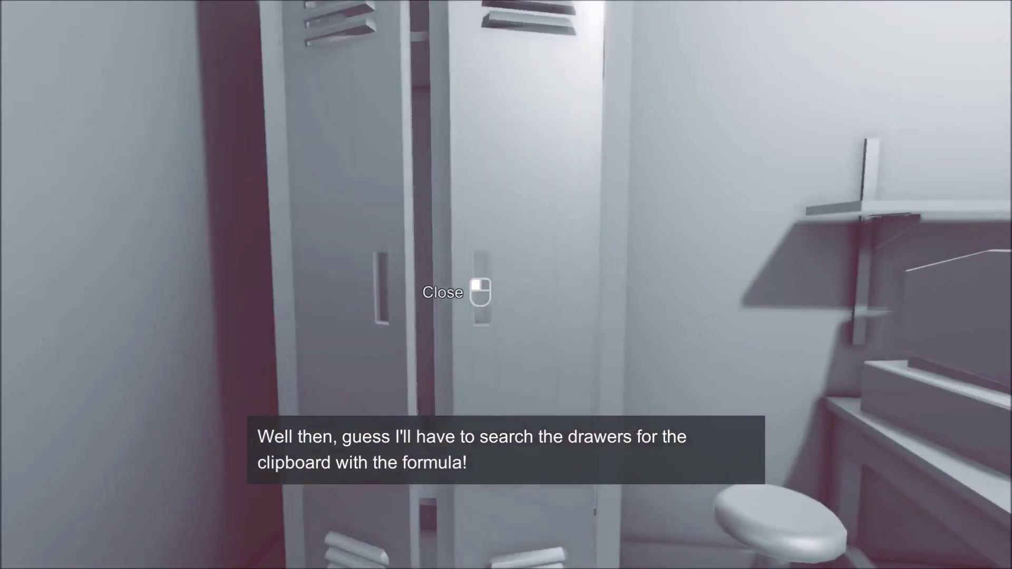
pyautogui.click(451, 289)
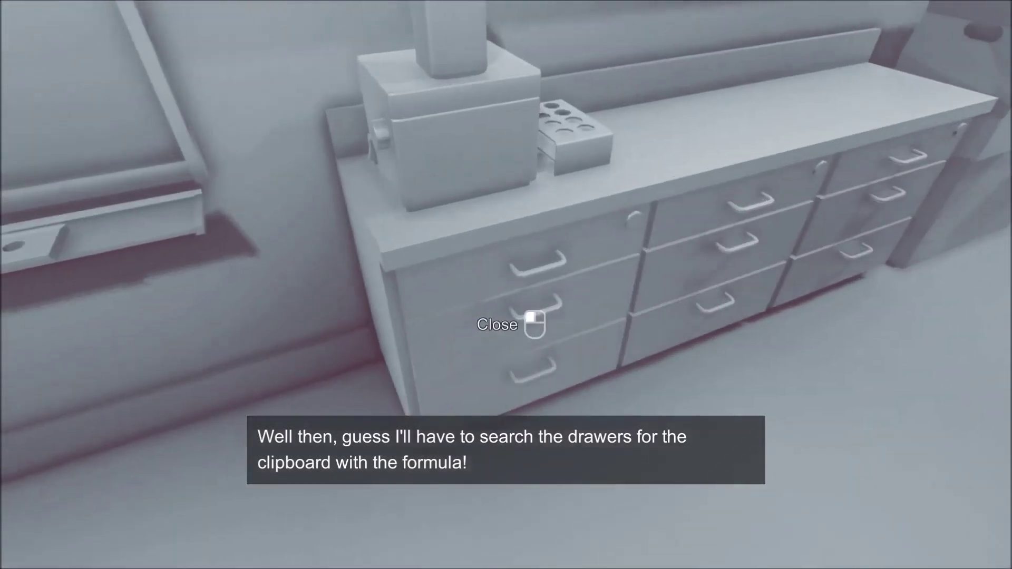
# Find the clipboard in a lower drawer, read Explodium + 7283 = Xanolium, and return it
pyautogui.moveTo(527, 316); pyautogui.dragTo(557, 151)
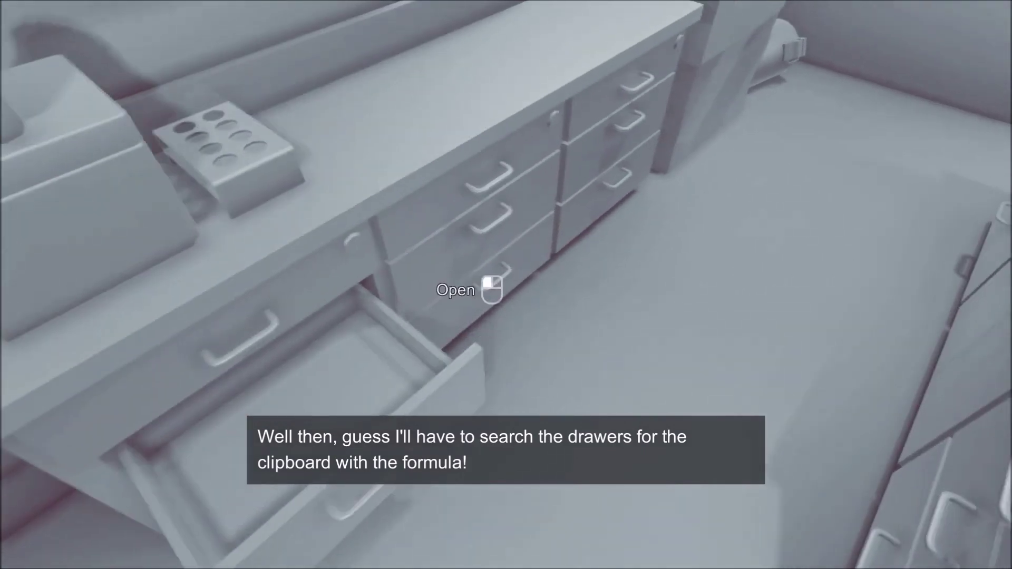
pyautogui.moveTo(493, 287); pyautogui.dragTo(481, 233)
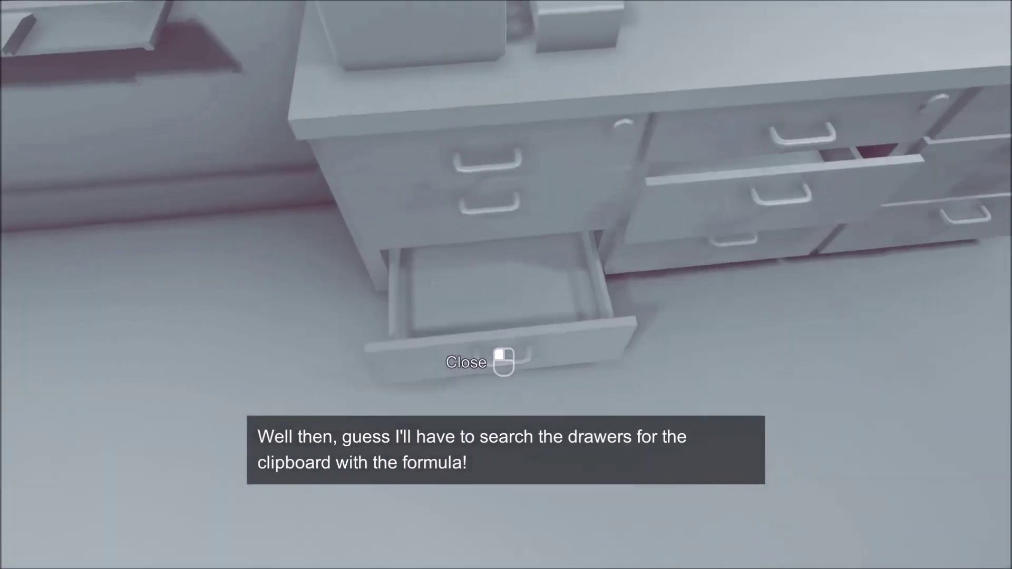
pyautogui.moveTo(497, 361); pyautogui.dragTo(505, 304)
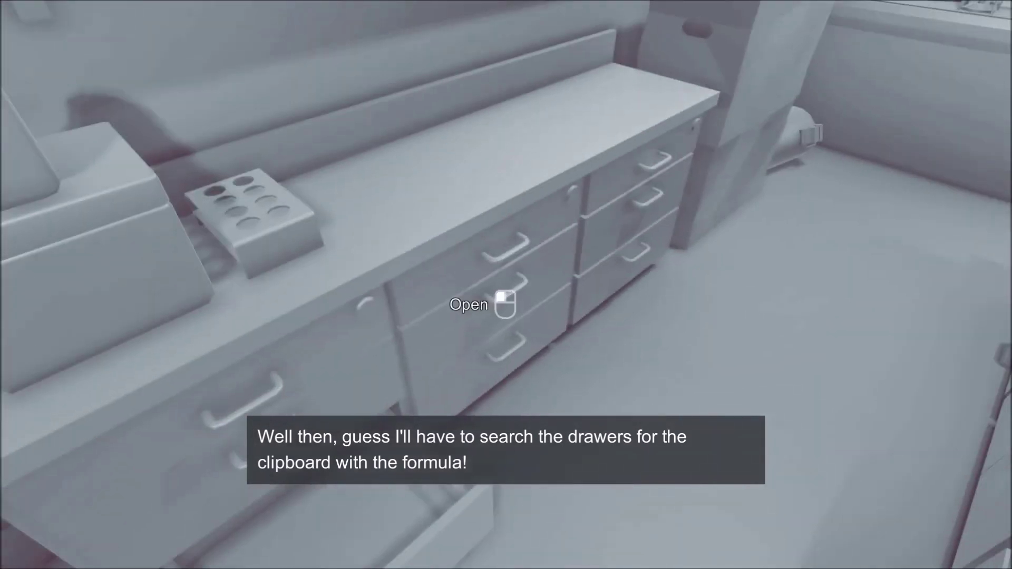
pyautogui.click(505, 305)
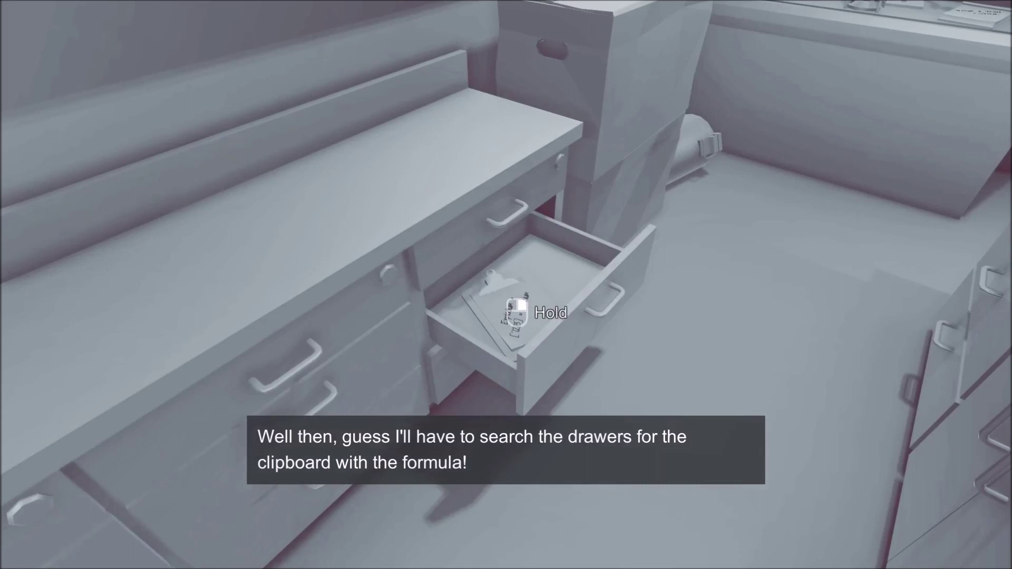
pyautogui.click(519, 313)
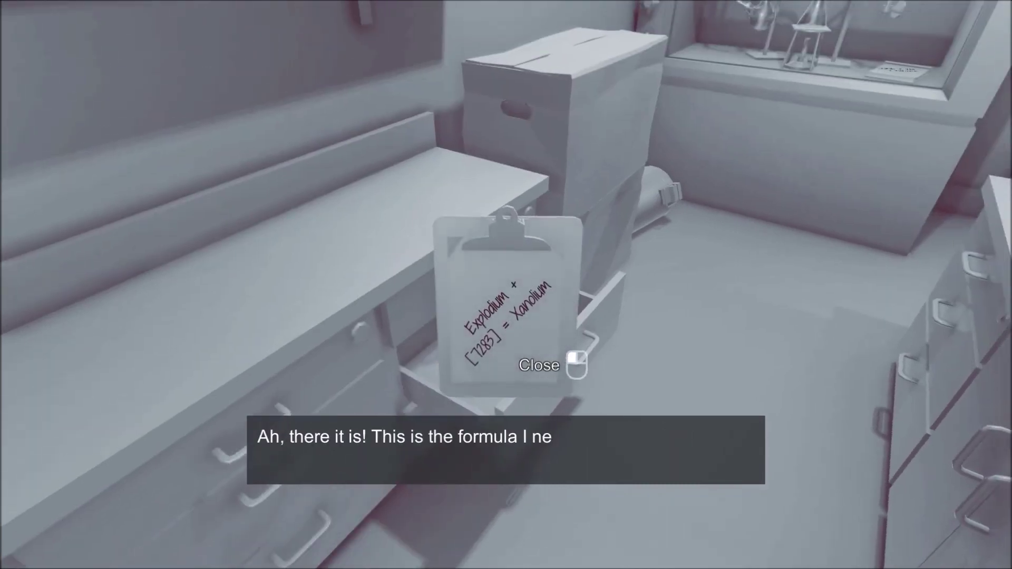
pyautogui.click(506, 317)
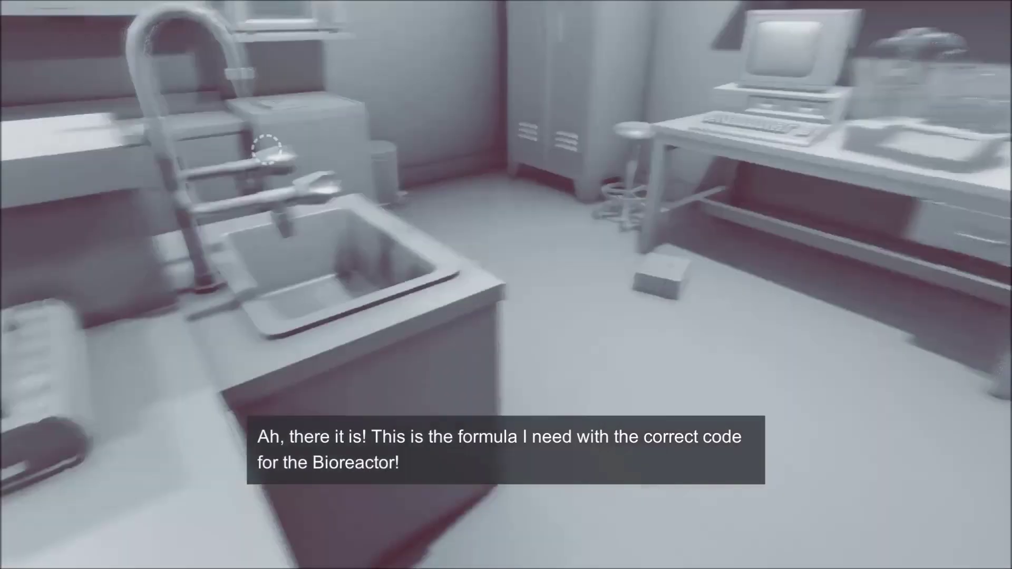
# Enter code 7283 on the bioreactor keypad to produce the Xanolium beaker
pyautogui.press('w')
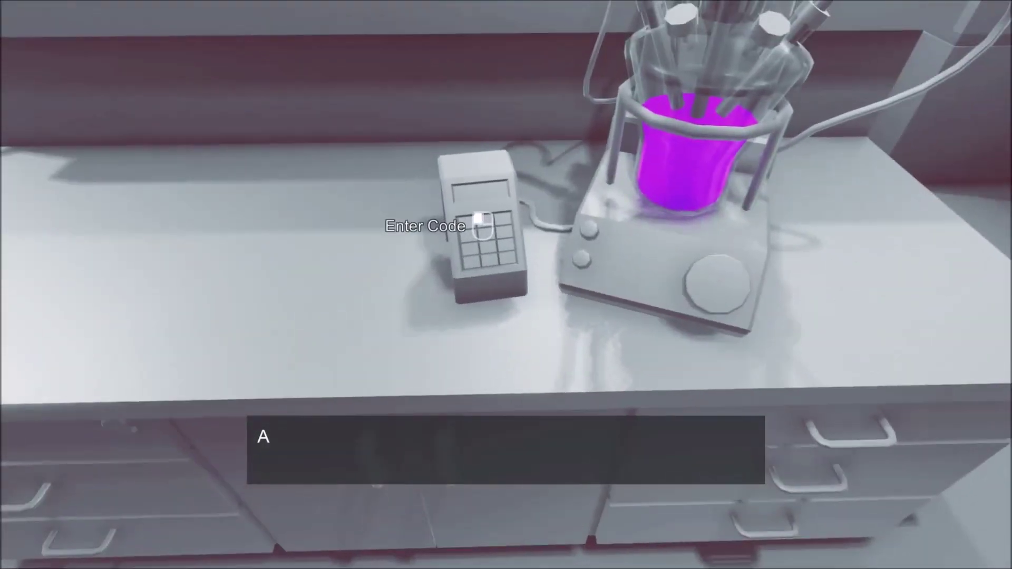
pyautogui.click(507, 285)
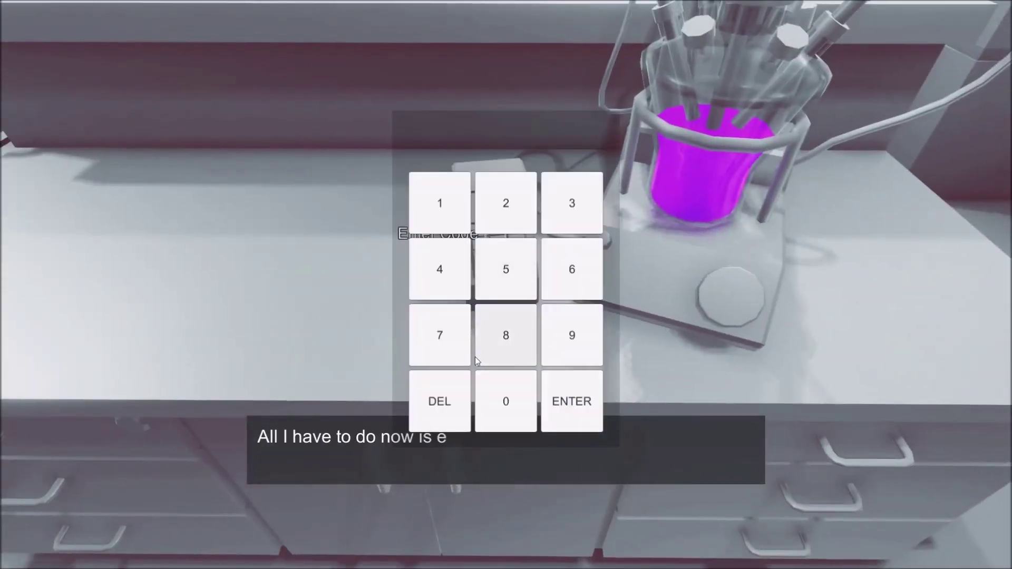
pyautogui.click(500, 337)
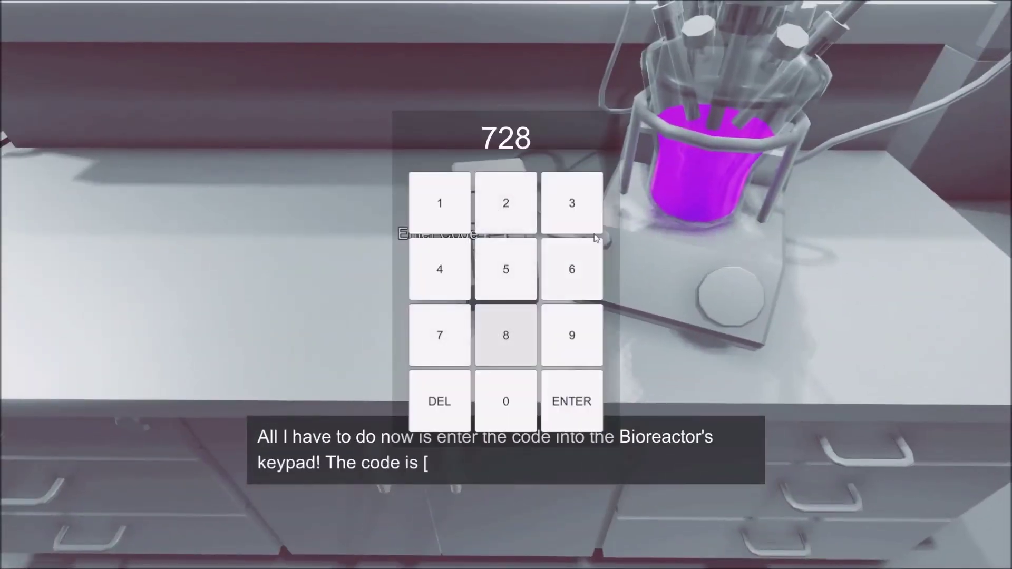
pyautogui.click(566, 399)
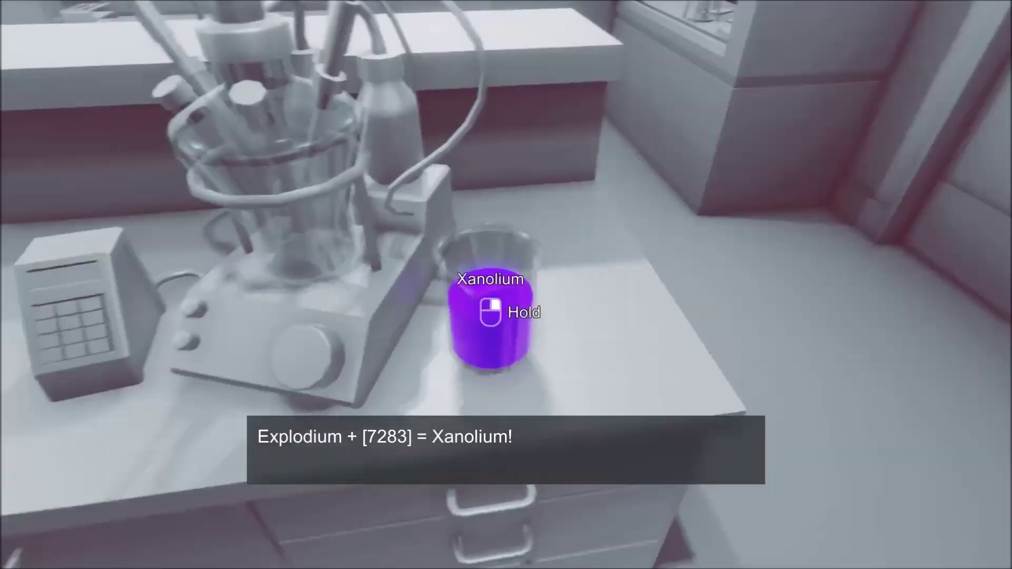
# Carry the Xanolium beaker to the microwave, put it in and turn it on
pyautogui.rightClick(488, 306)
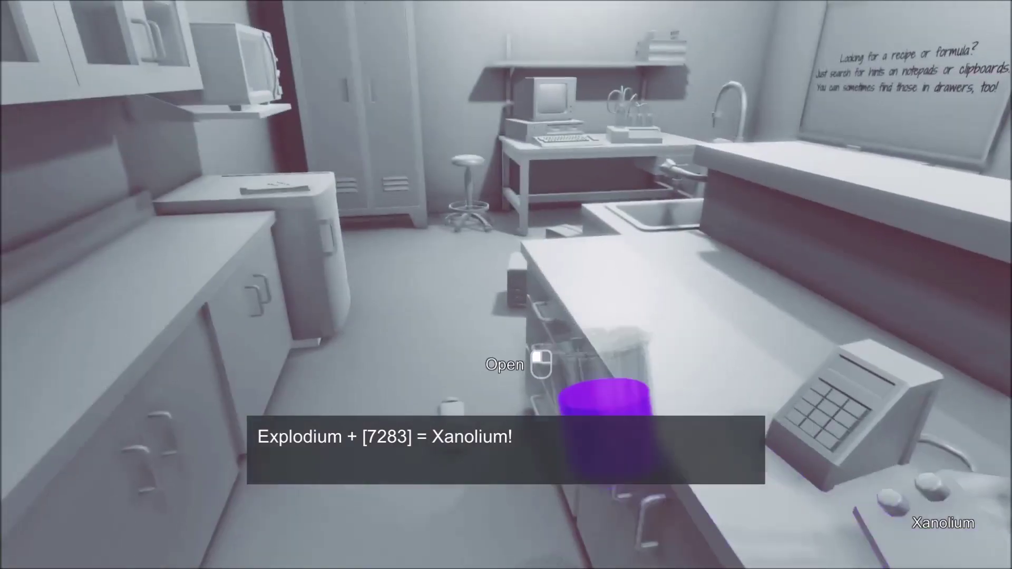
pyautogui.press('w')
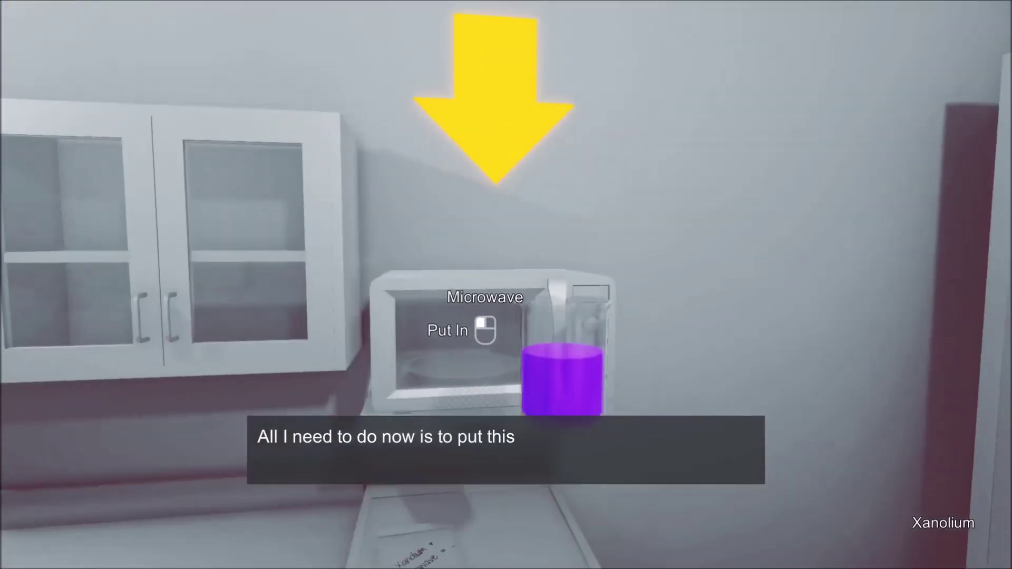
pyautogui.press('w')
pyautogui.click(506, 285)
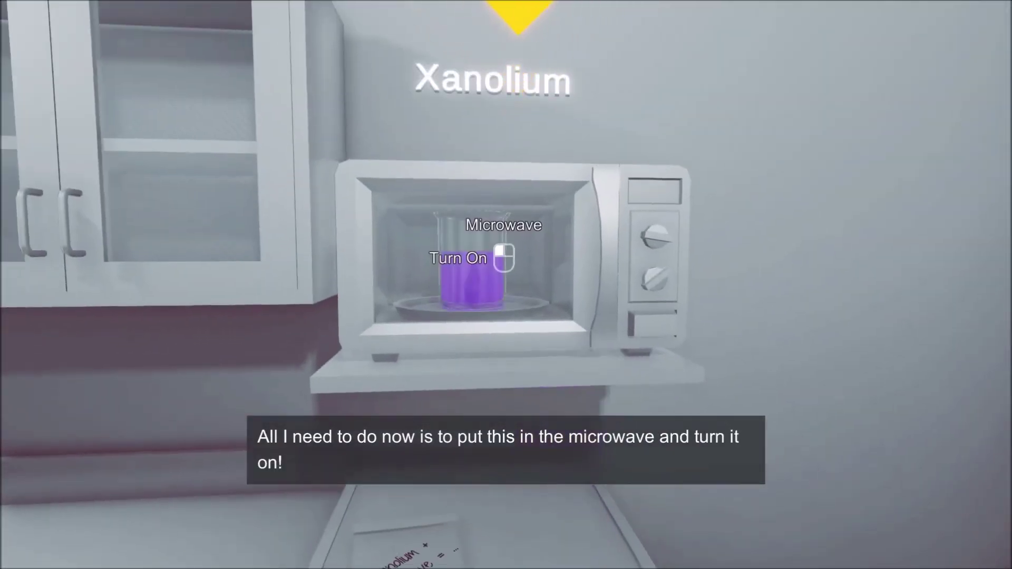
pyautogui.click(506, 285)
pyautogui.press('s')
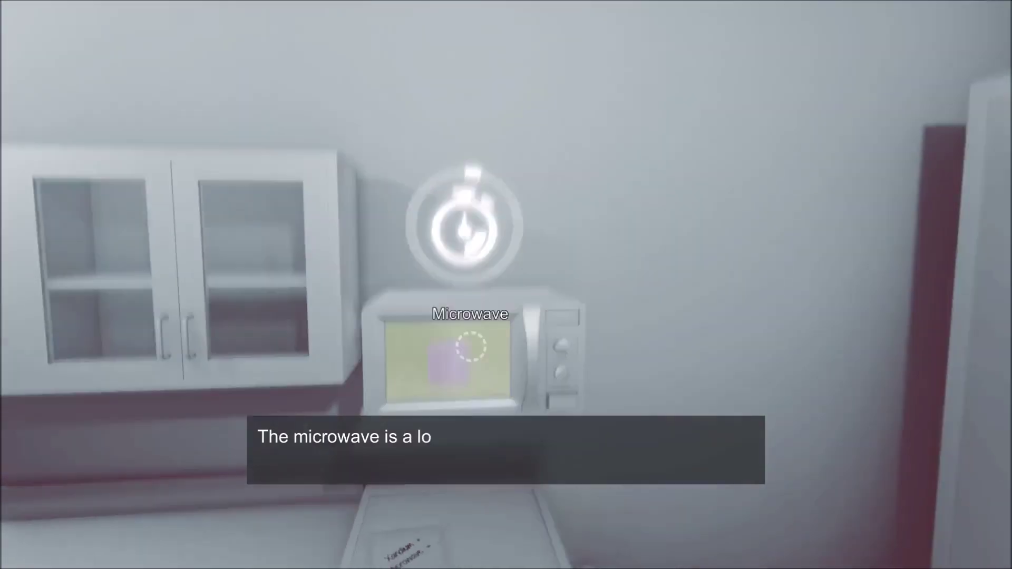
pyautogui.press('s')
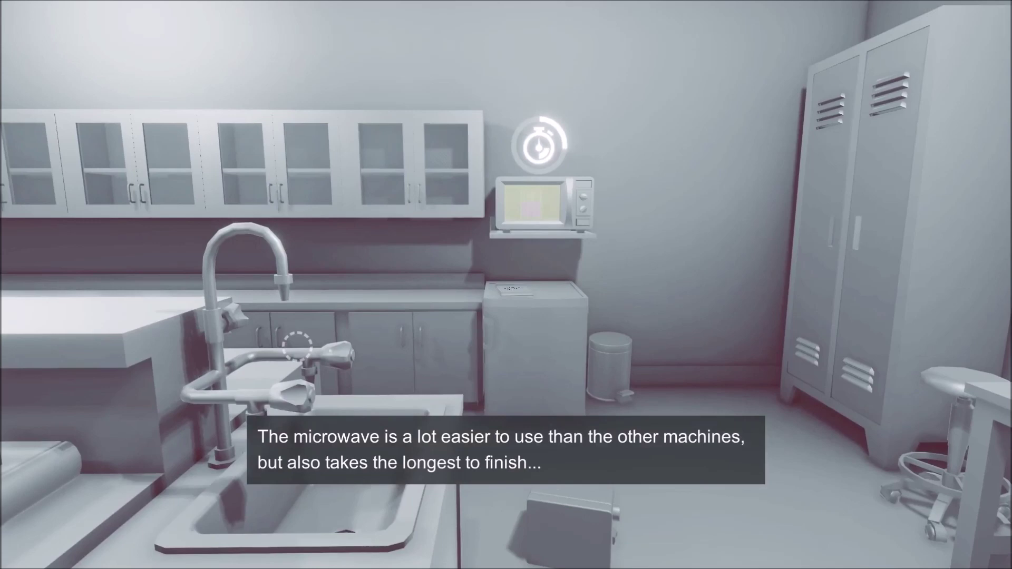
pyautogui.press('d')
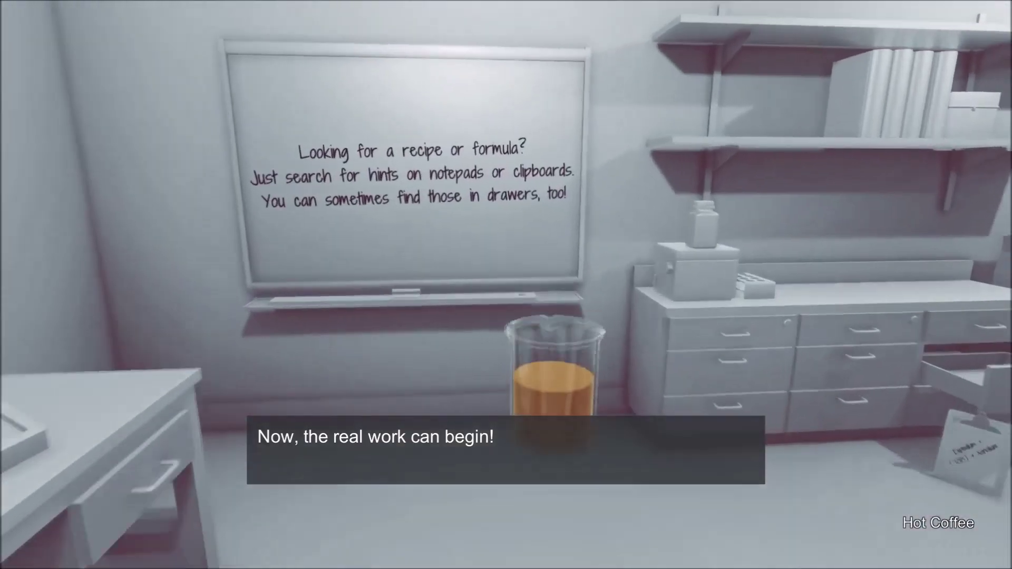
# Set down the hot coffee beaker and wait for the shrinking stage to begin
pyautogui.click(506, 285)
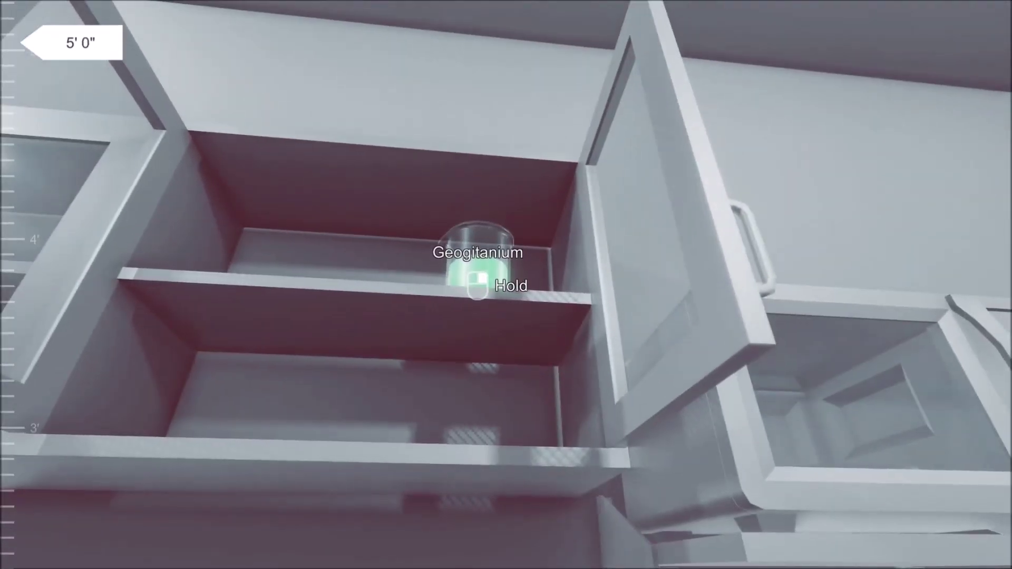
# Take the Geogitanium beaker off the cabinet shelf and start heating it in the microwave
pyautogui.click(477, 287)
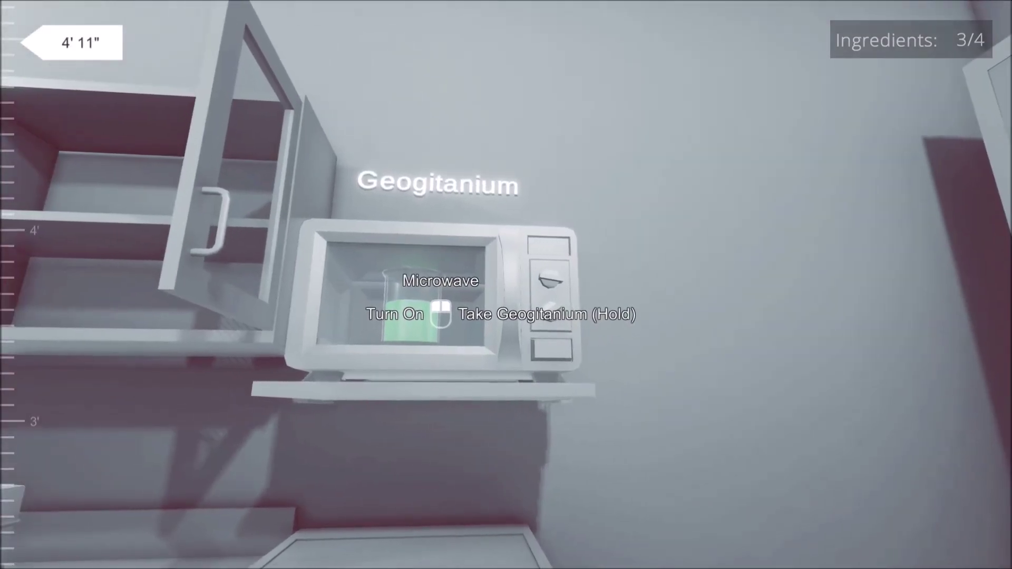
pyautogui.click(443, 312)
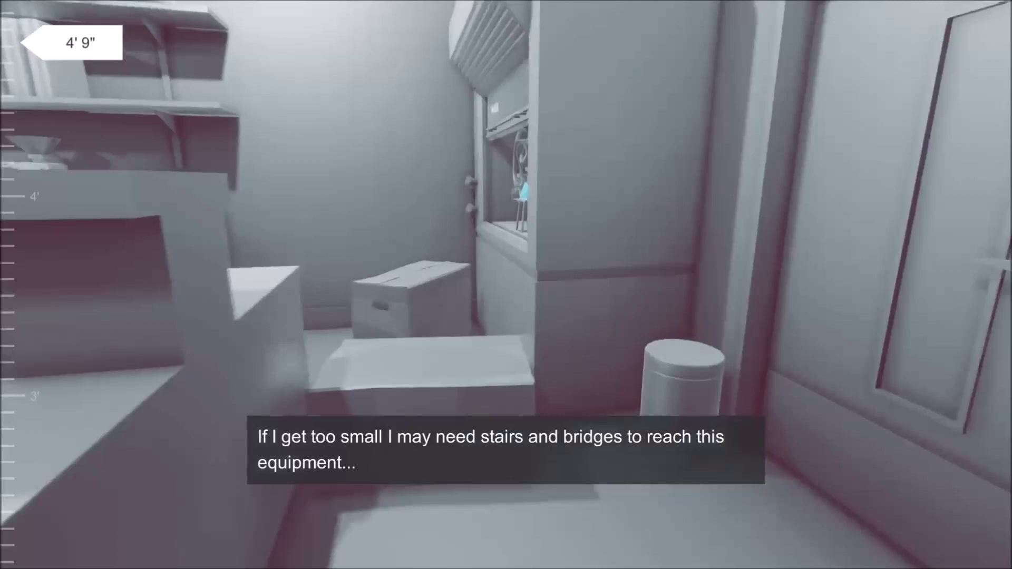
# Walk to the whiteboard to read the Key 1 and Key 2 recipes, then go to the Water fume hood
pyautogui.press('w')
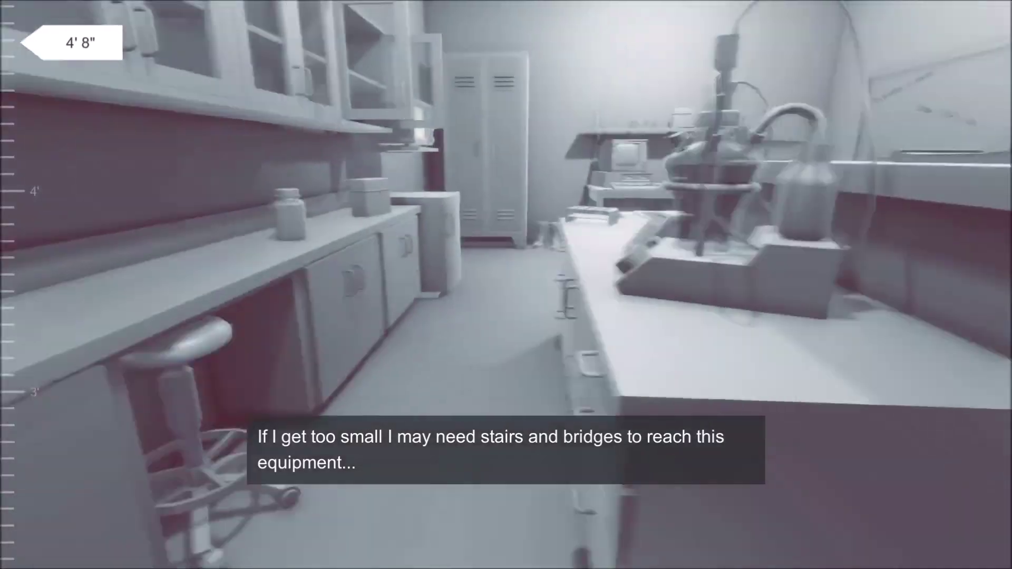
pyautogui.press('w')
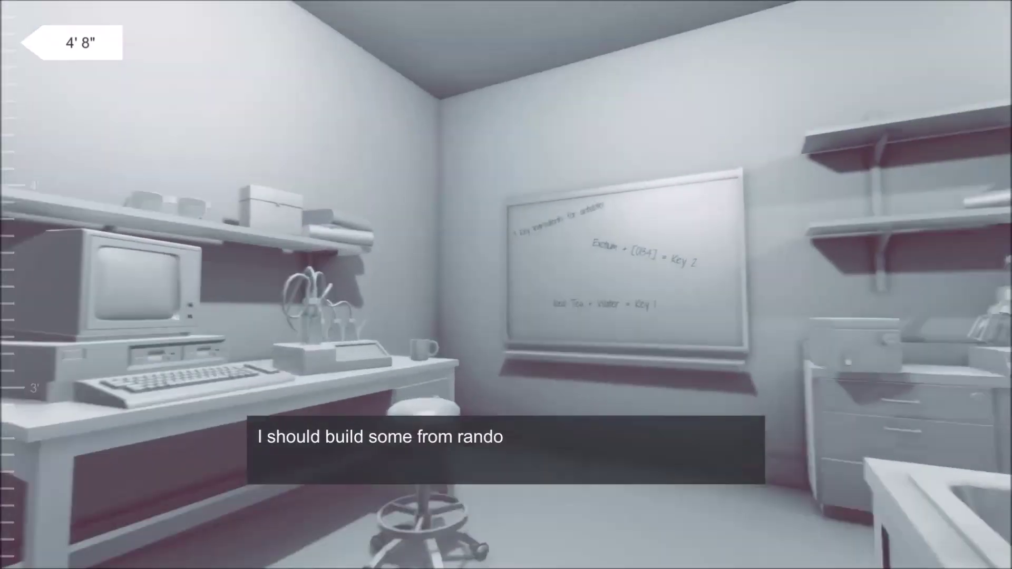
pyautogui.press('w')
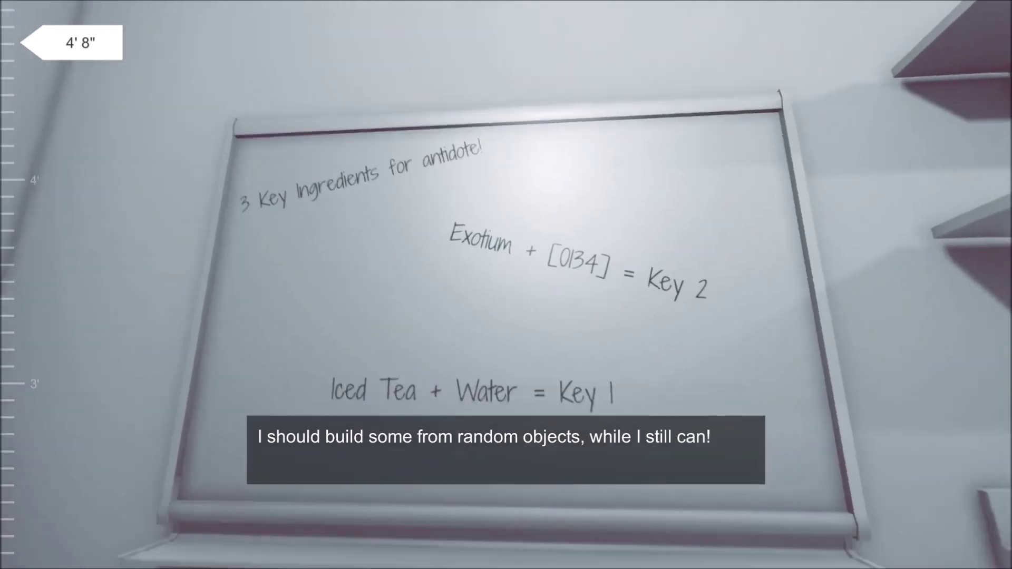
pyautogui.press('w')
pyautogui.press('w')
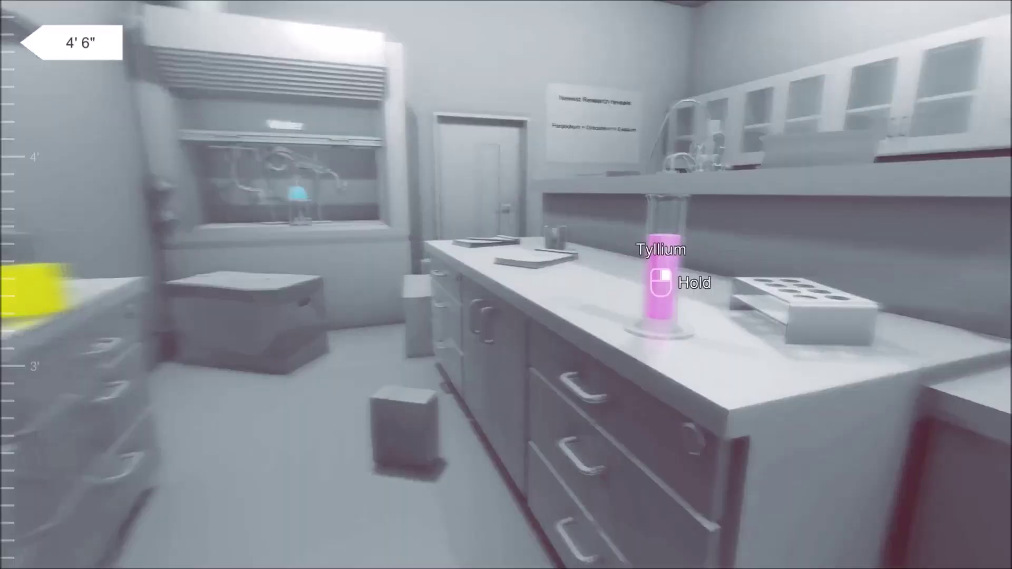
pyautogui.press('w')
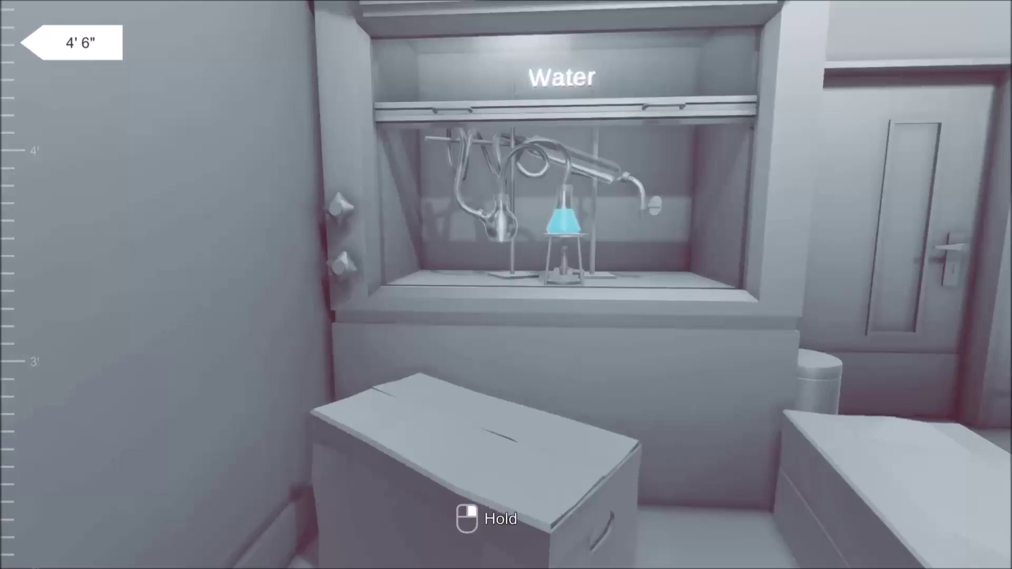
pyautogui.press('w')
pyautogui.press('w')
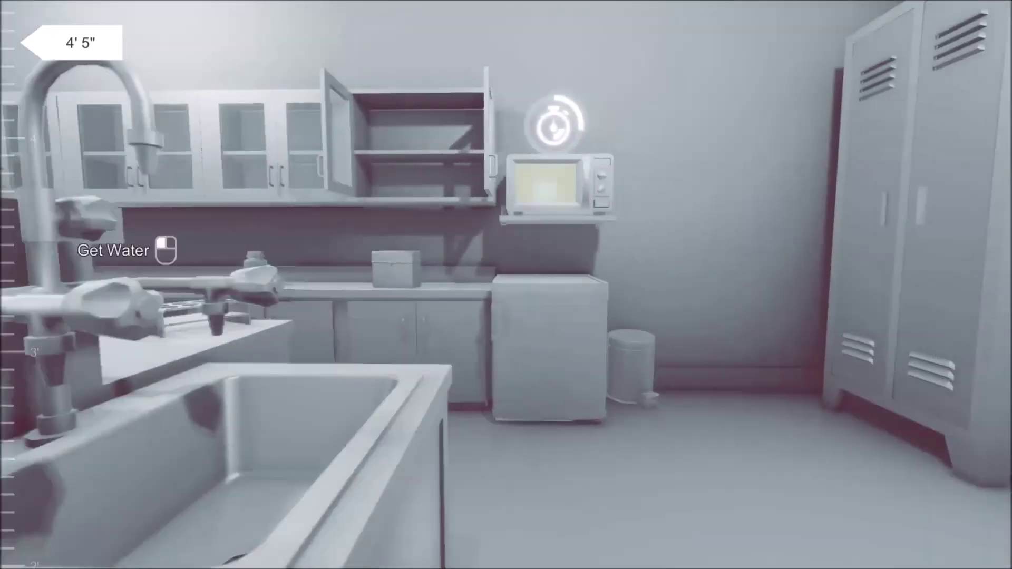
# Search the lab's cabinets and desk drawers for the yellow ingredient
pyautogui.press('w')
pyautogui.press('w')
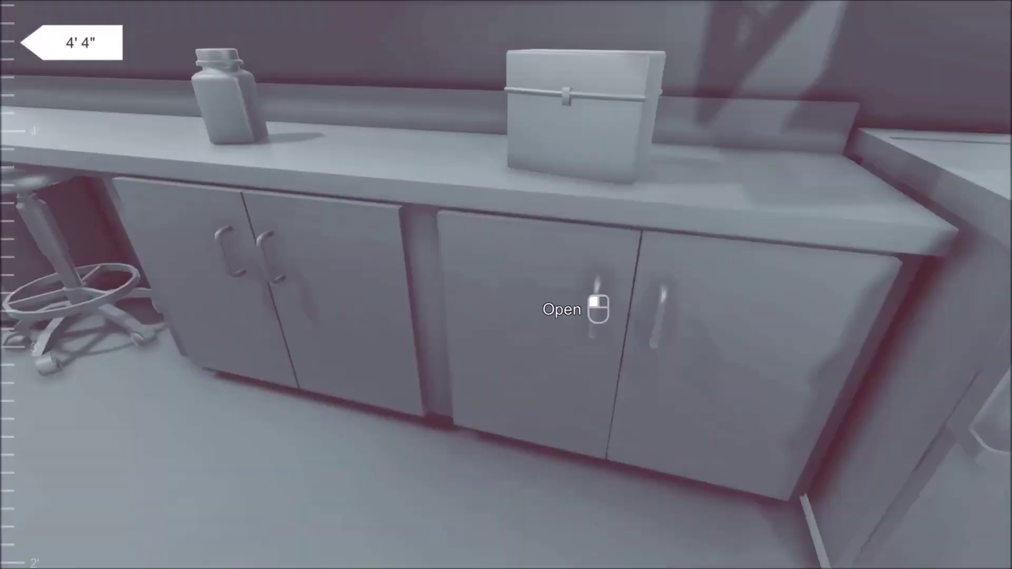
pyautogui.click(594, 310)
pyautogui.press('w')
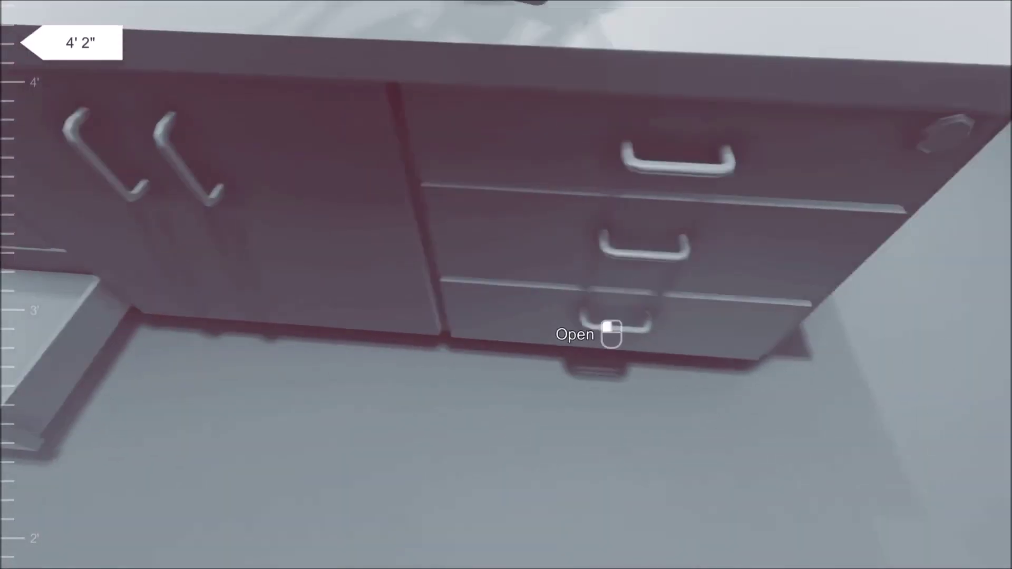
pyautogui.click(609, 331)
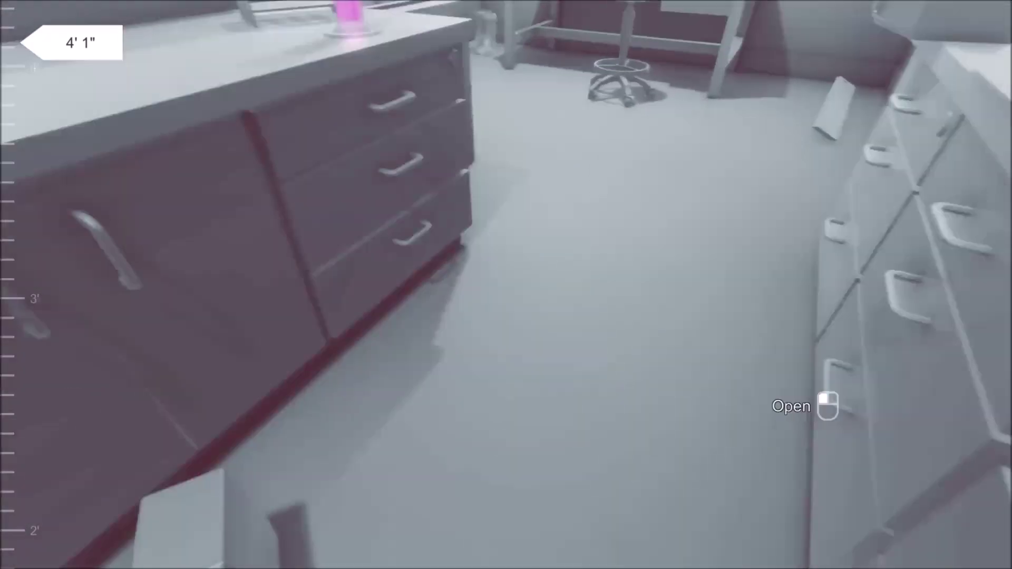
pyautogui.click(625, 282)
pyautogui.click(334, 270)
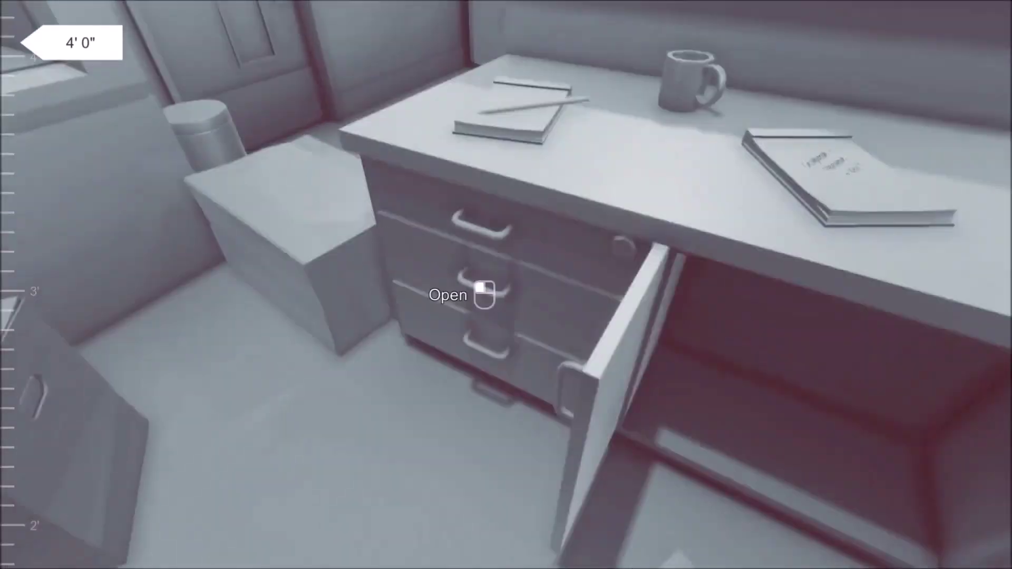
pyautogui.click(420, 394)
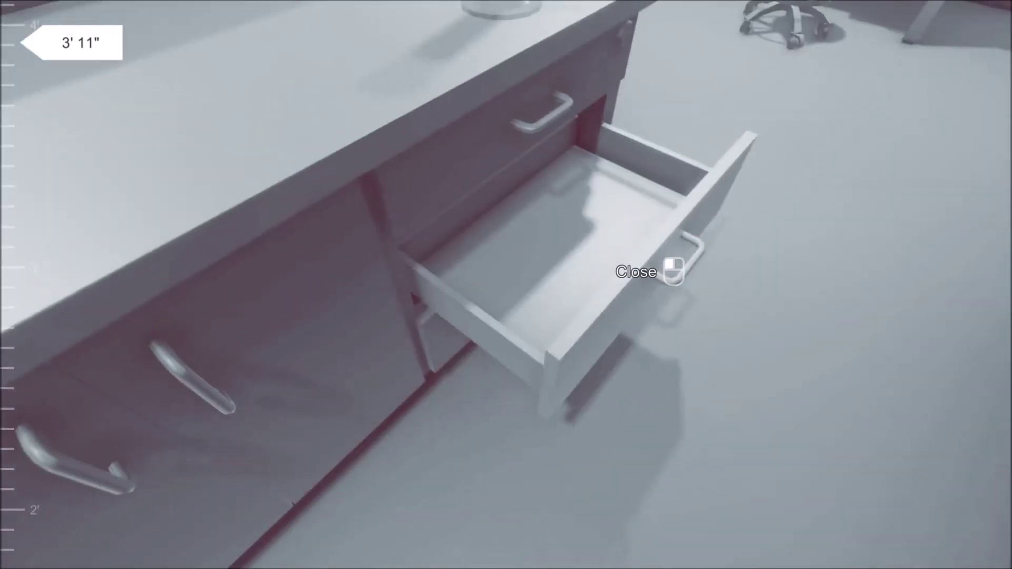
# Finish searching the drawers and put the yellow beaker into the fume-hood distillator
pyautogui.click(545, 263)
pyautogui.click(513, 300)
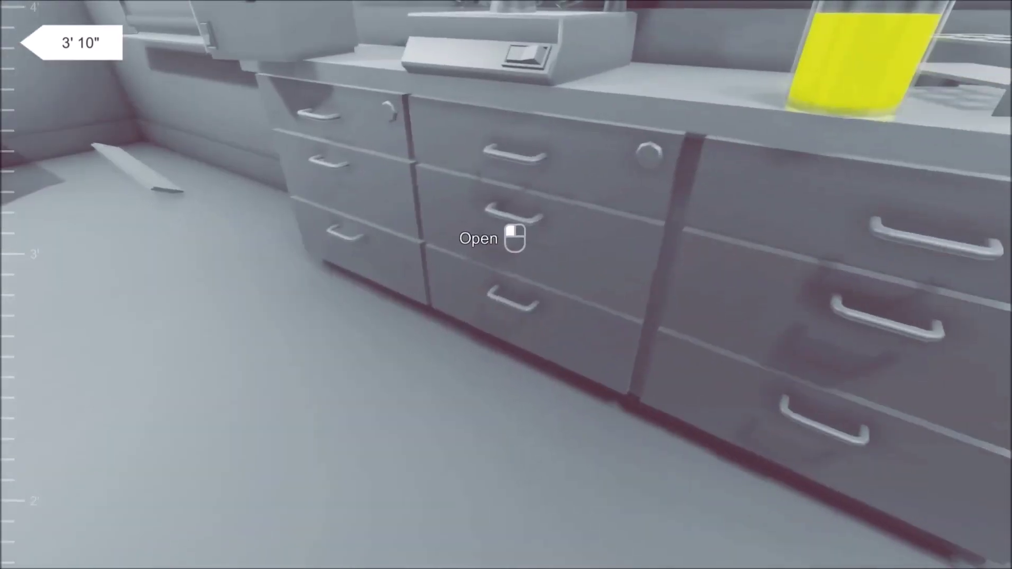
pyautogui.click(515, 237)
pyautogui.click(524, 316)
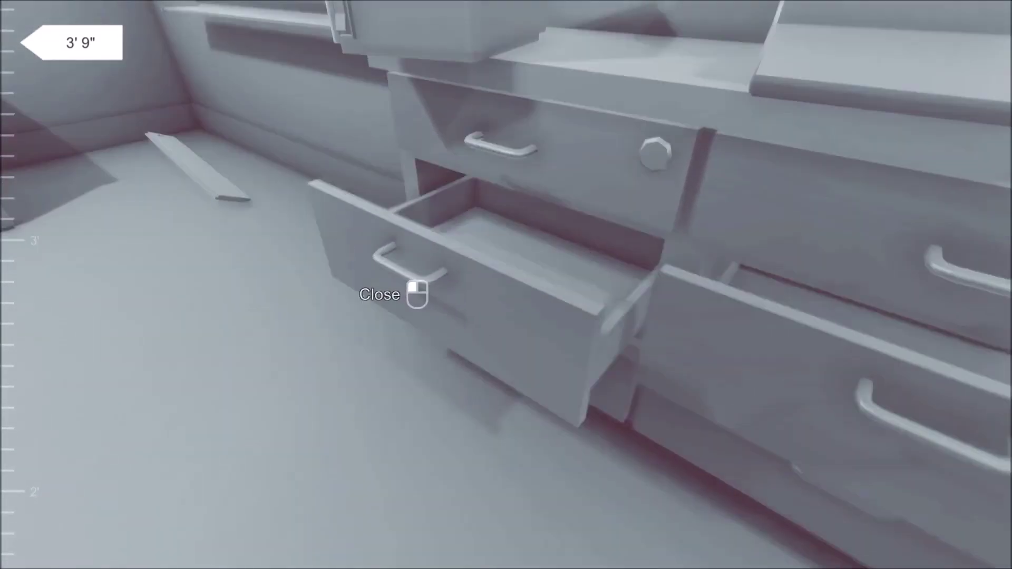
pyautogui.press('w')
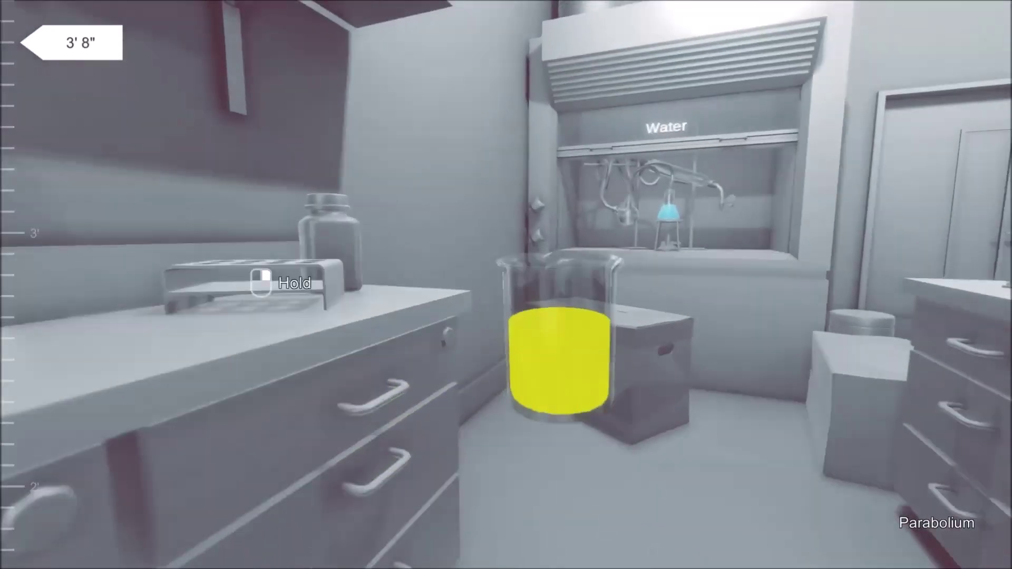
pyautogui.click(506, 285)
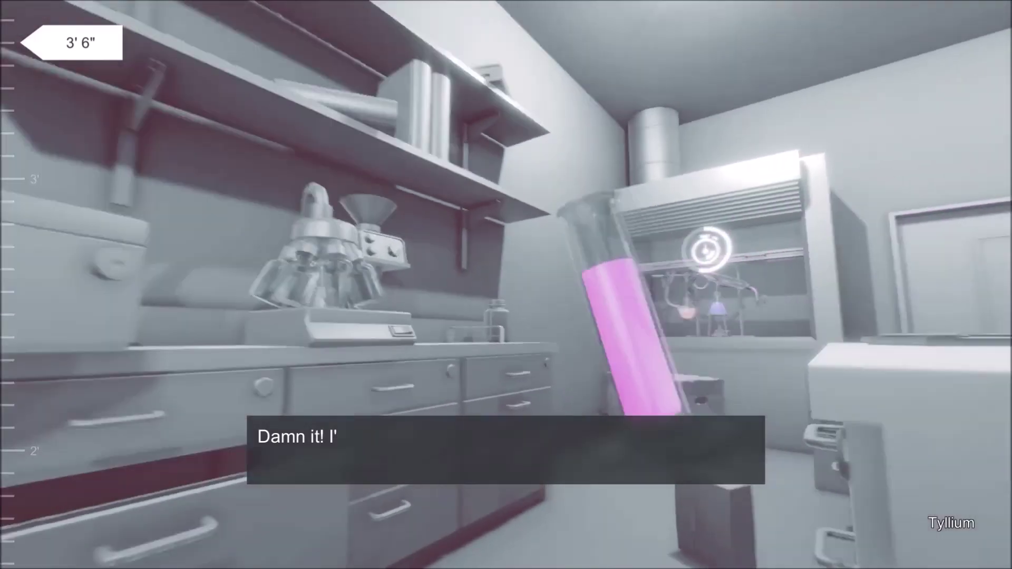
# Take the purple flask from the fume hood and drop it beside the trash can
pyautogui.press('w')
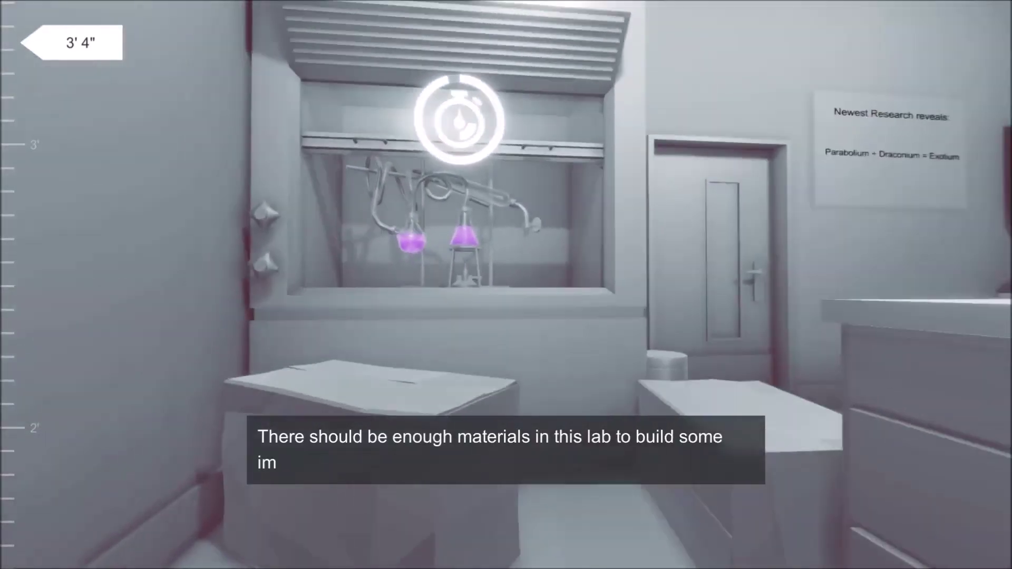
pyautogui.press('w')
pyautogui.press('w')
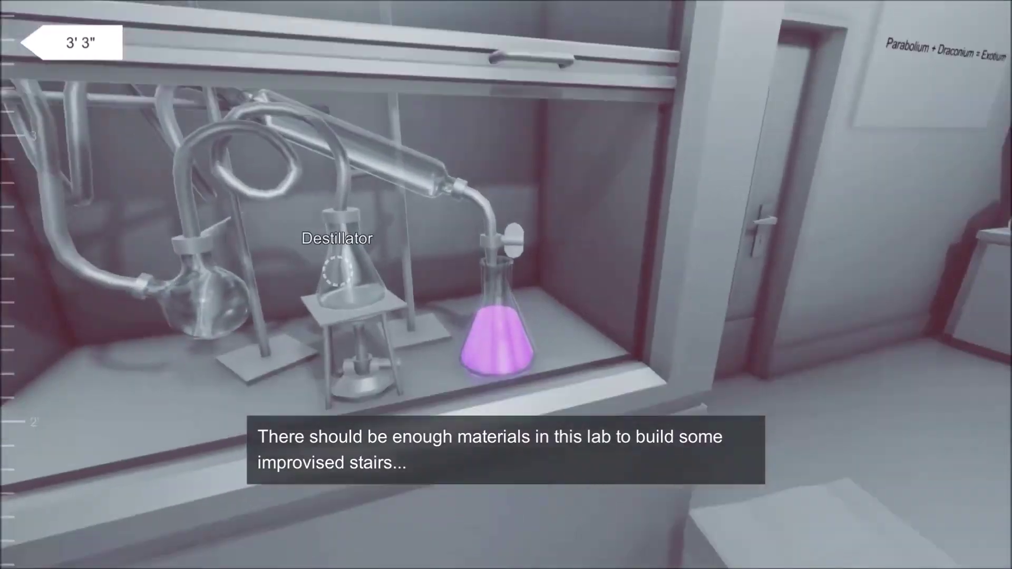
pyautogui.press('d')
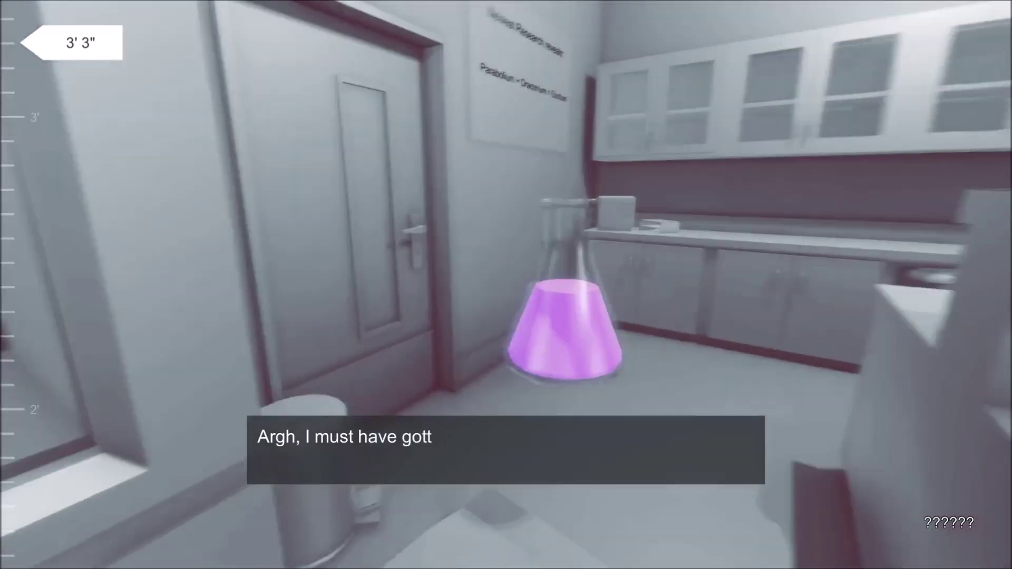
pyautogui.press('w')
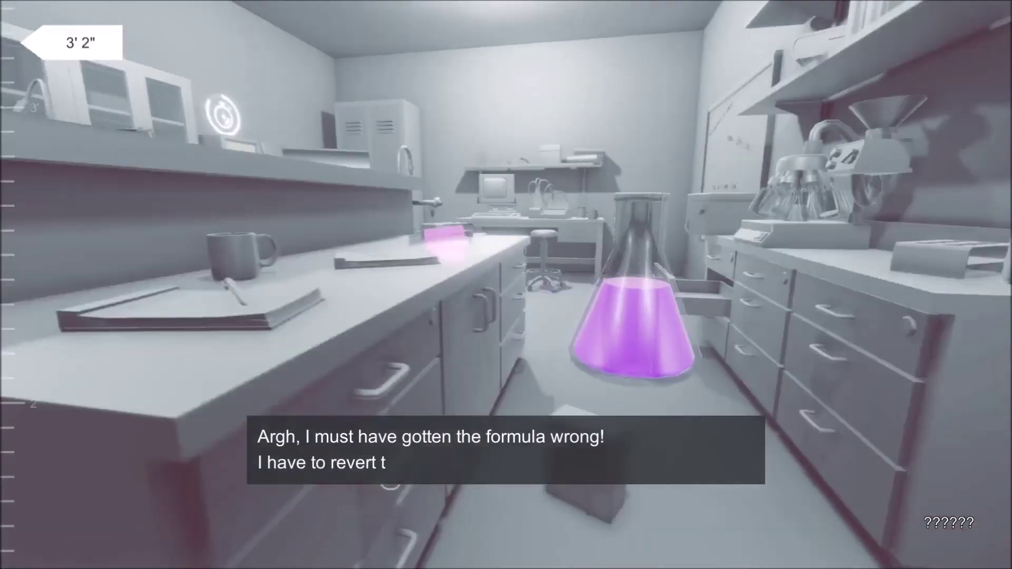
pyautogui.press('w')
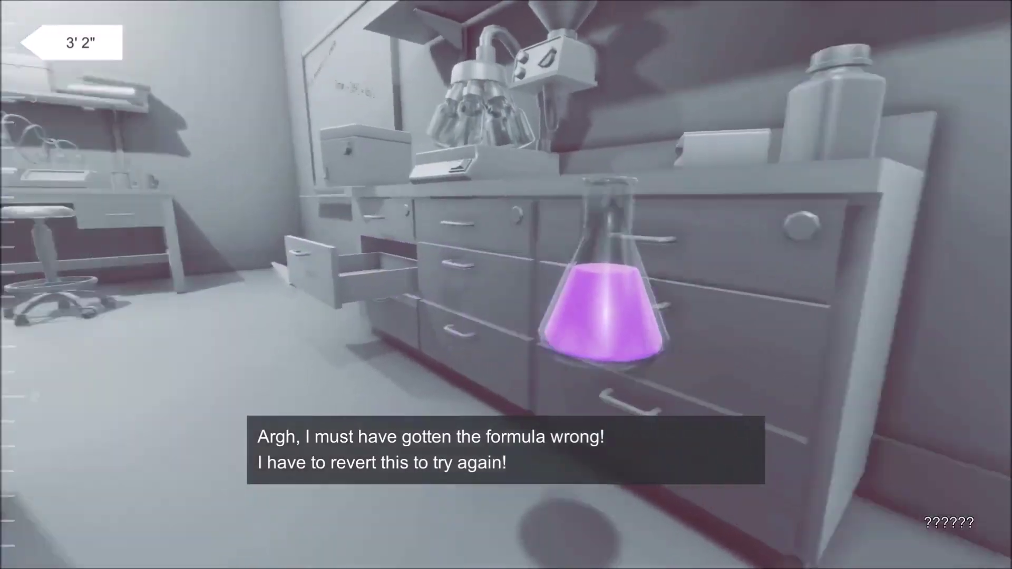
pyautogui.press('w')
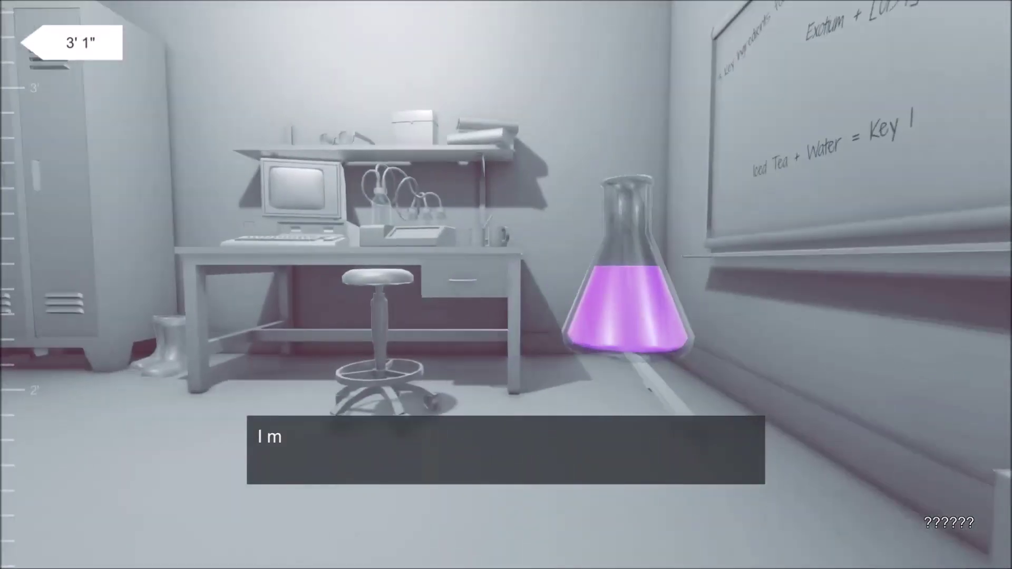
pyautogui.click(506, 285)
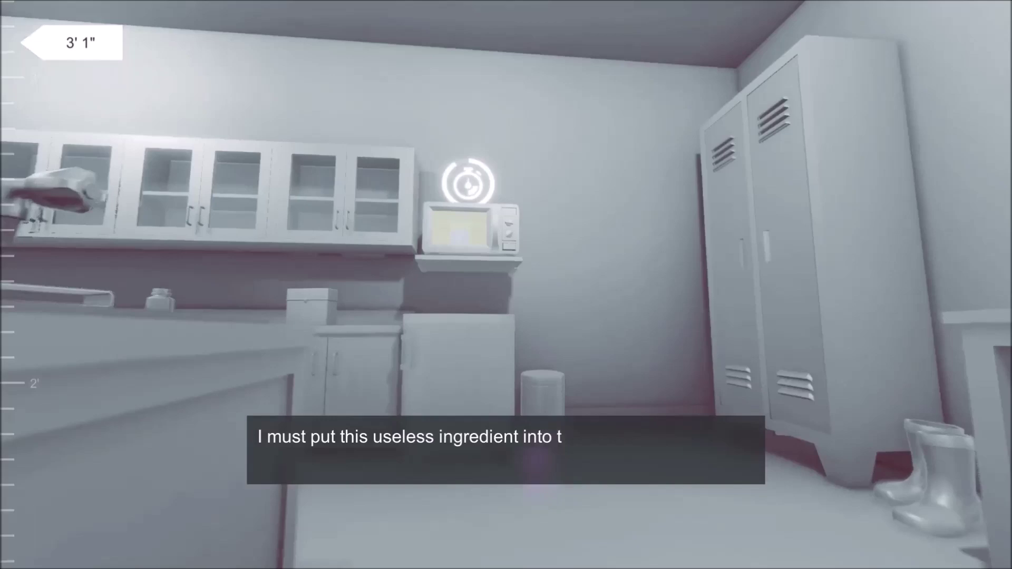
pyautogui.press('w')
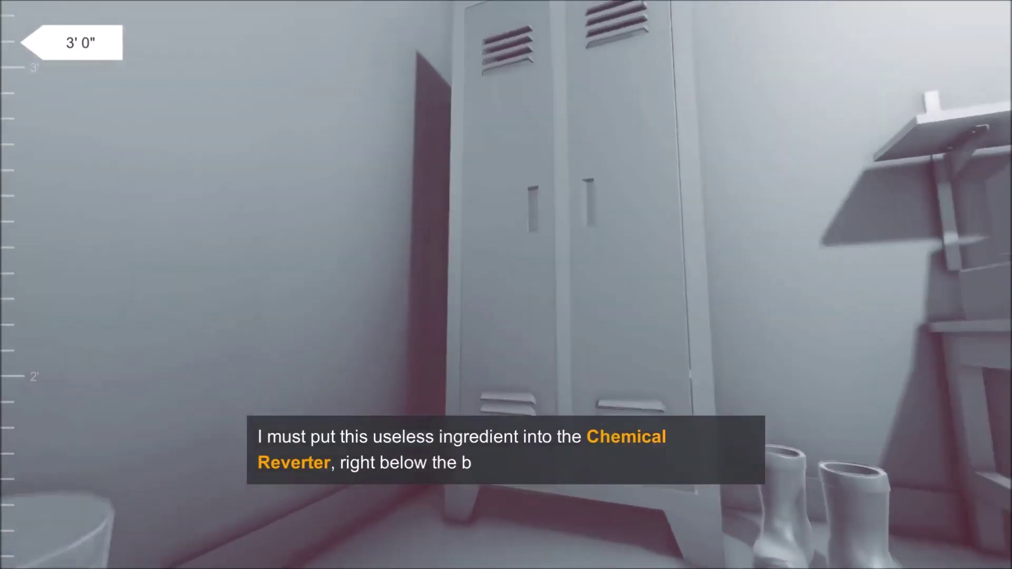
pyautogui.press('w')
pyautogui.press('w')
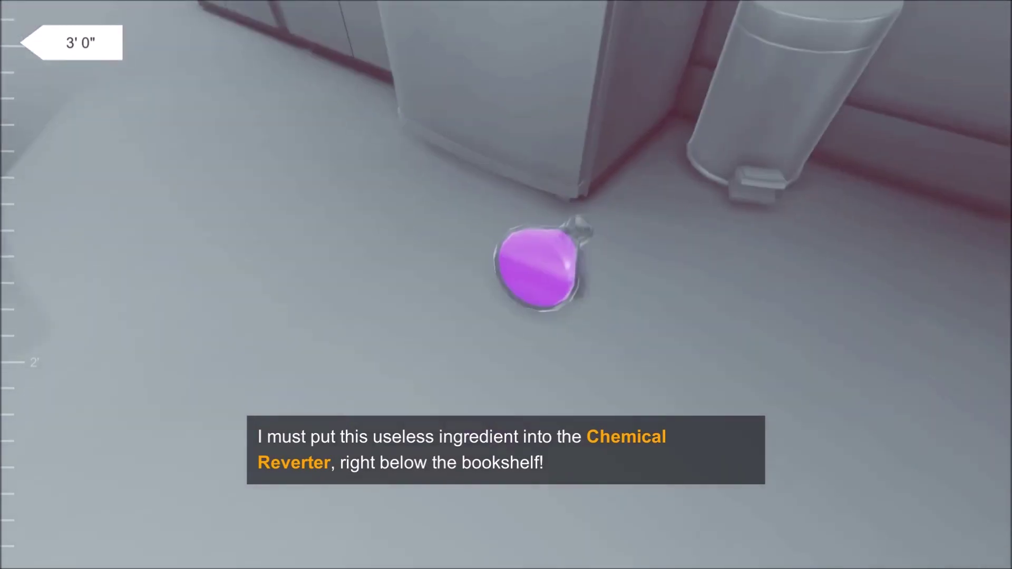
# Retrieve the purple flask, then load the counter's blue beaker into the Antidote Processor
pyautogui.click(475, 373)
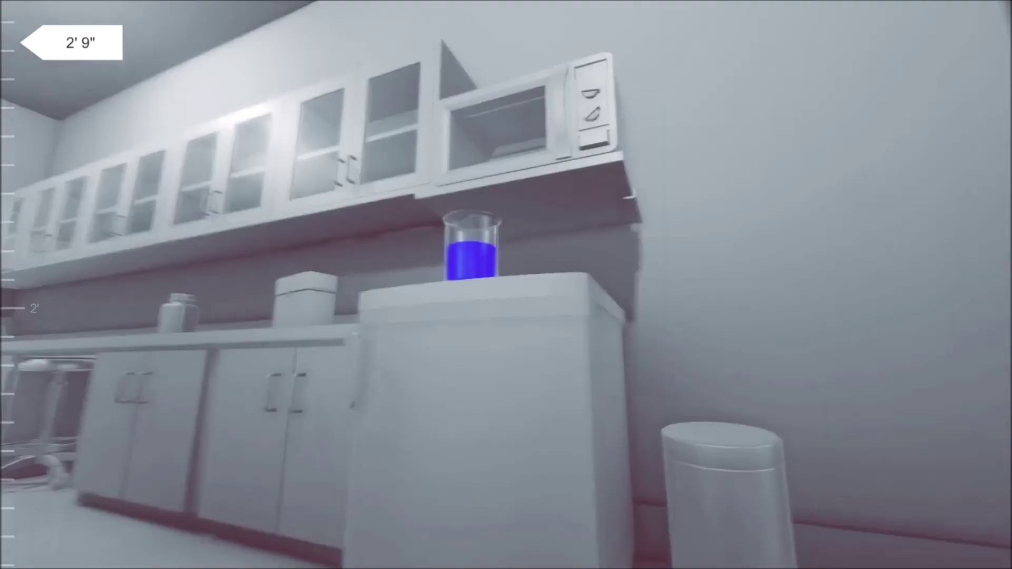
pyautogui.click(506, 285)
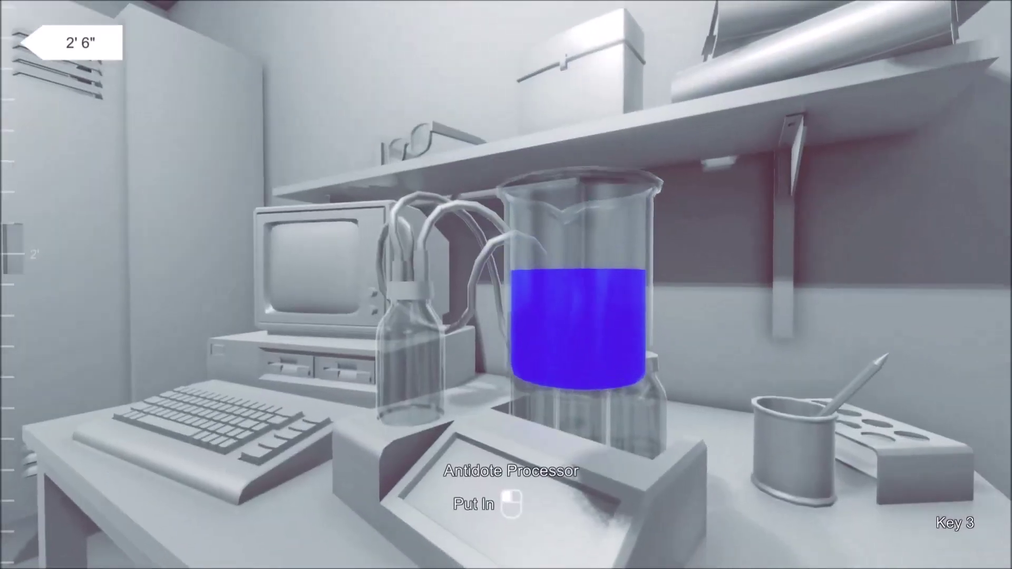
pyautogui.click(494, 461)
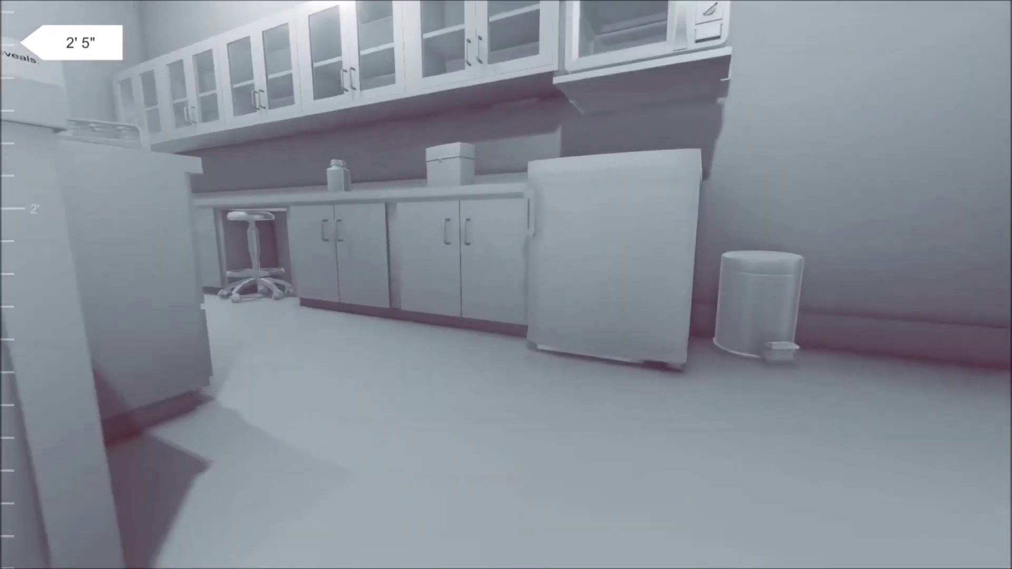
# Open the lab refrigerator door
pyautogui.click(506, 285)
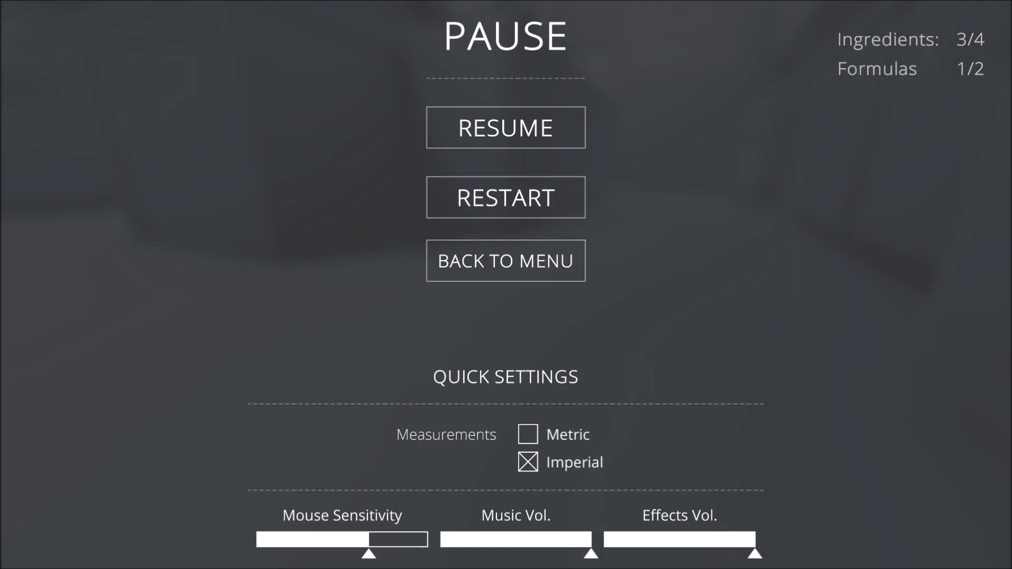
# Resume the 1' 1" run briefly, then pause and quit back to the main menu
pyautogui.press('Escape')
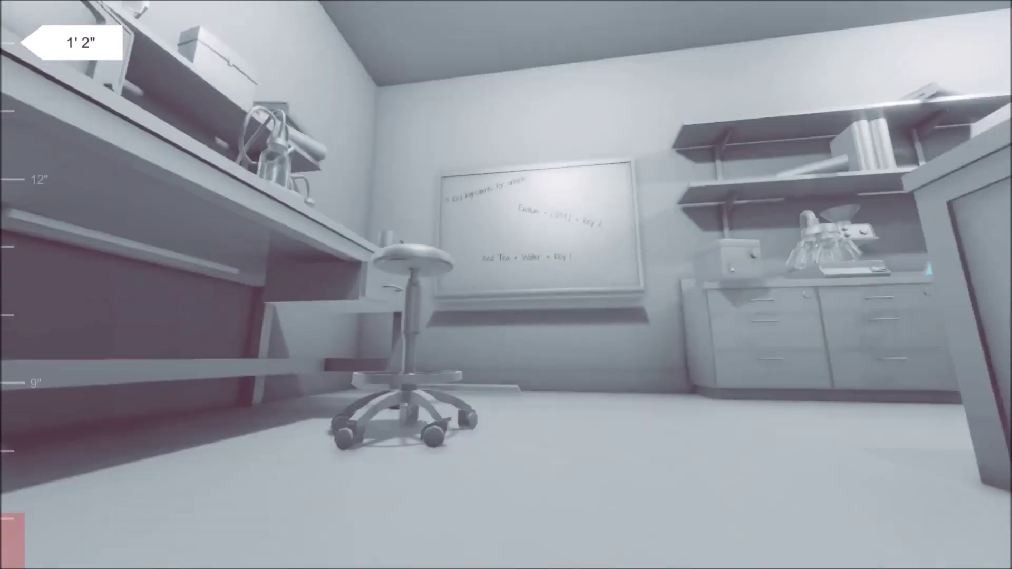
pyautogui.press('w')
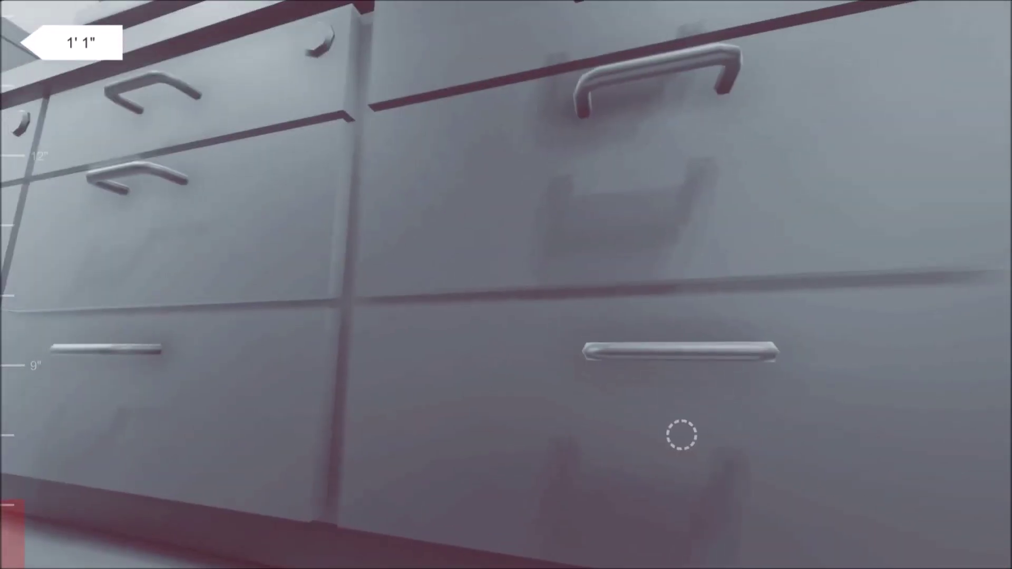
pyautogui.press('s')
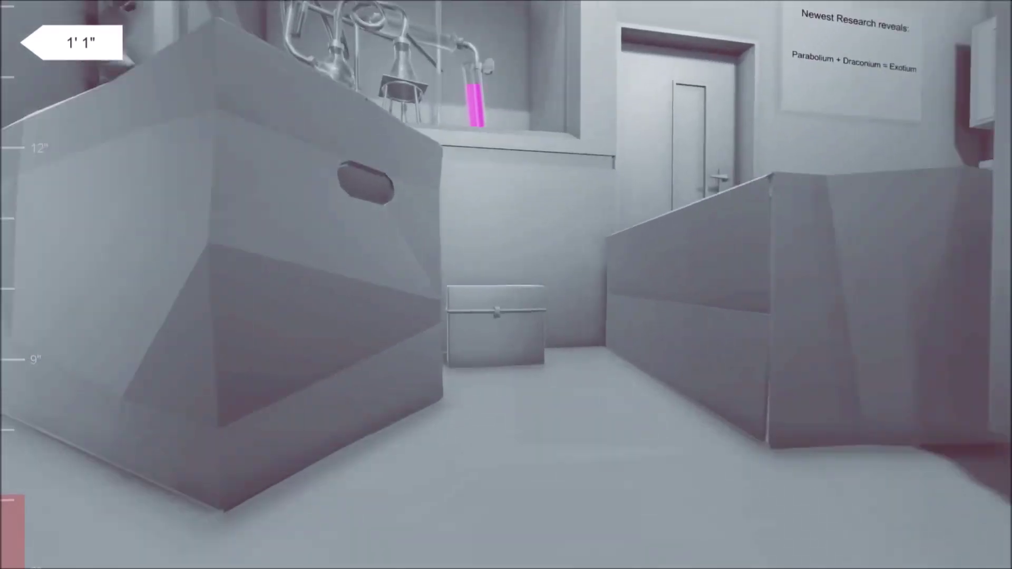
pyautogui.press('w')
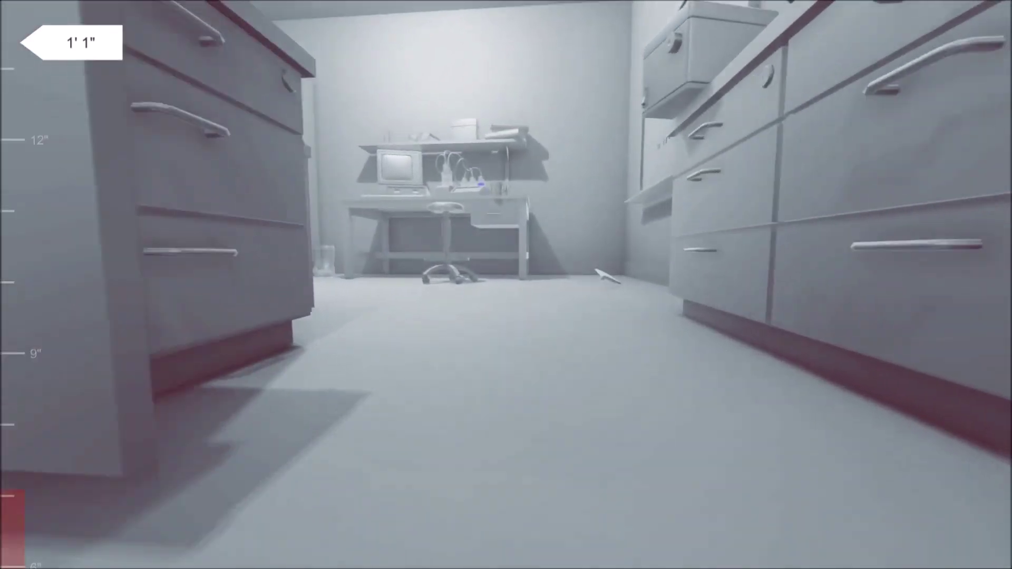
pyautogui.press('Escape')
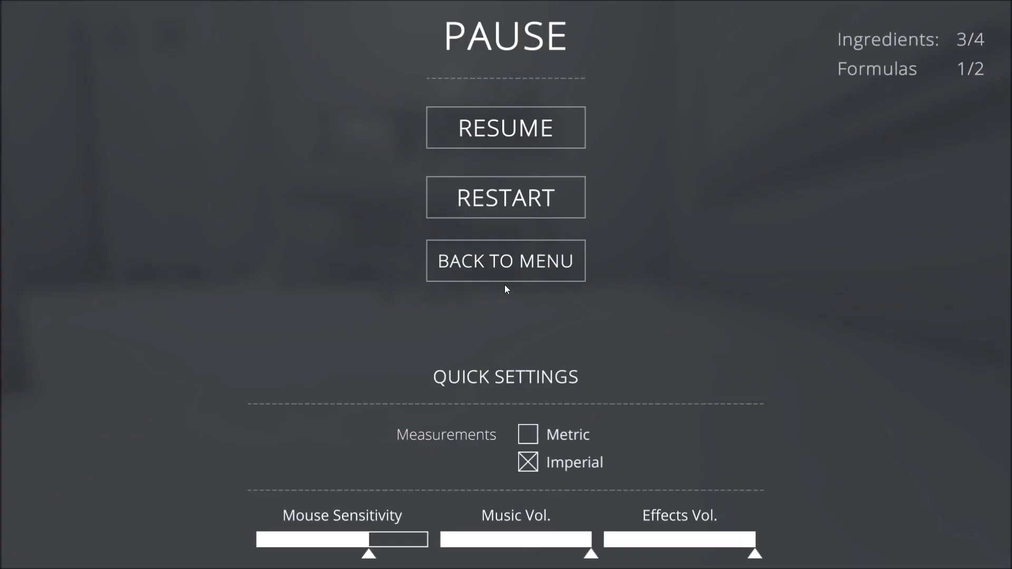
pyautogui.click(506, 264)
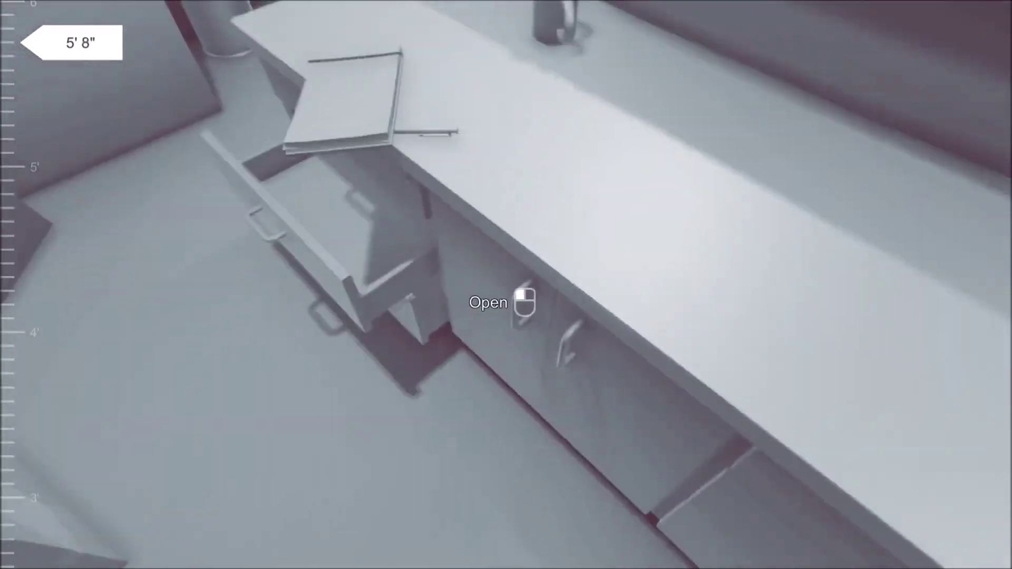
# Open the counter cabinet drawer in the new sandbox run
pyautogui.click(524, 302)
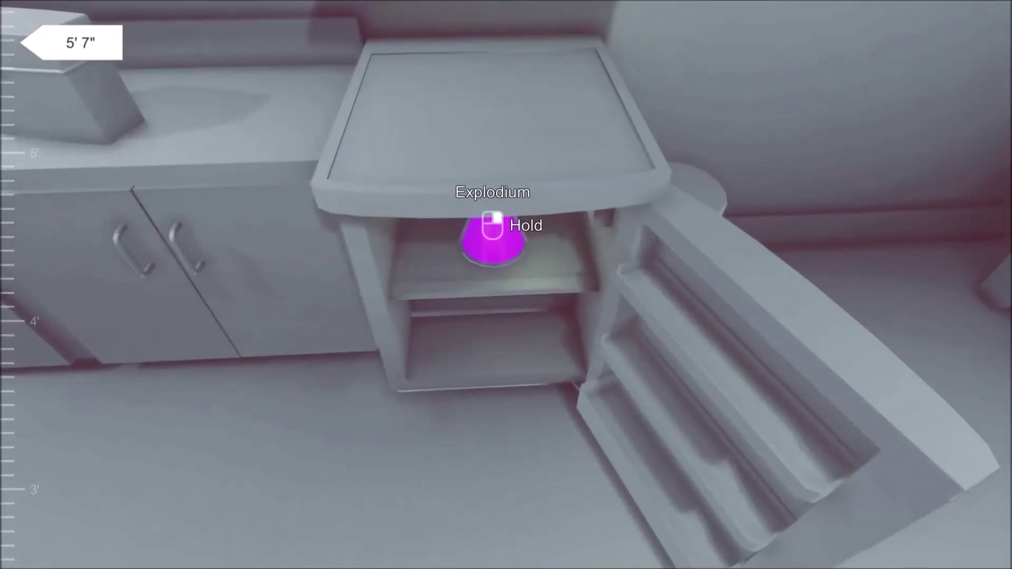
# Take the Explodium flask from the fridge and load it into the distillator
pyautogui.rightClick(492, 227)
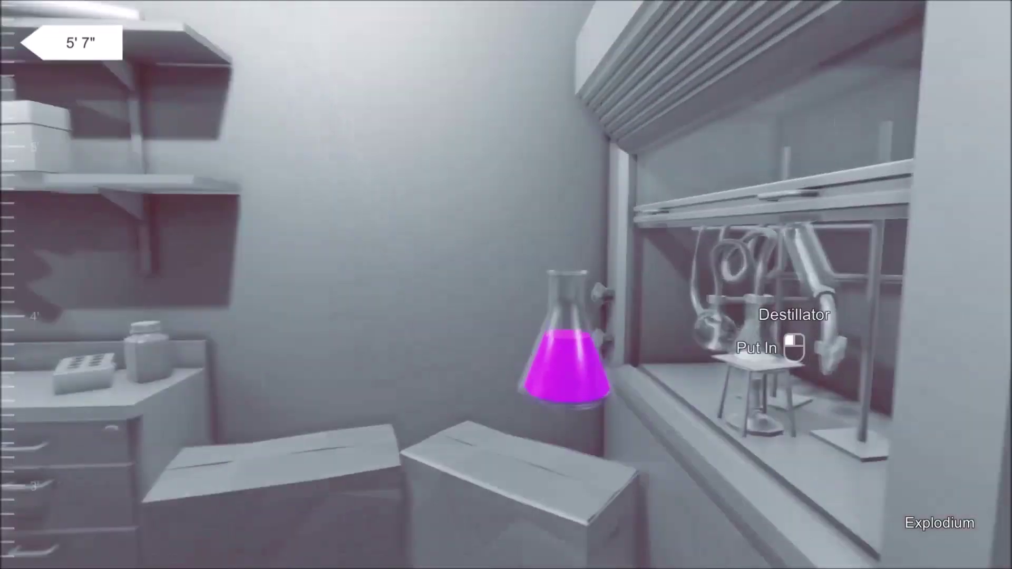
pyautogui.click(565, 339)
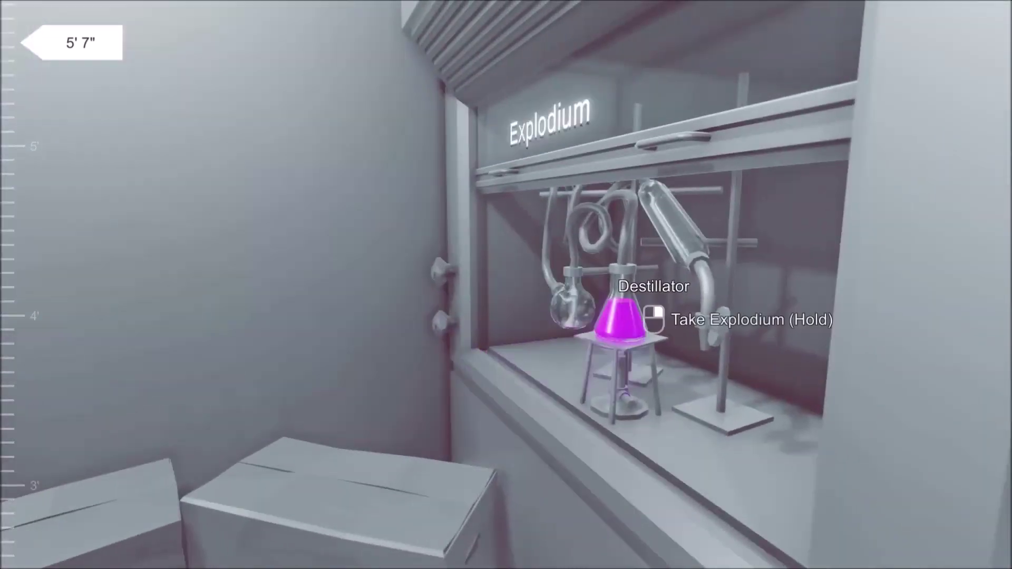